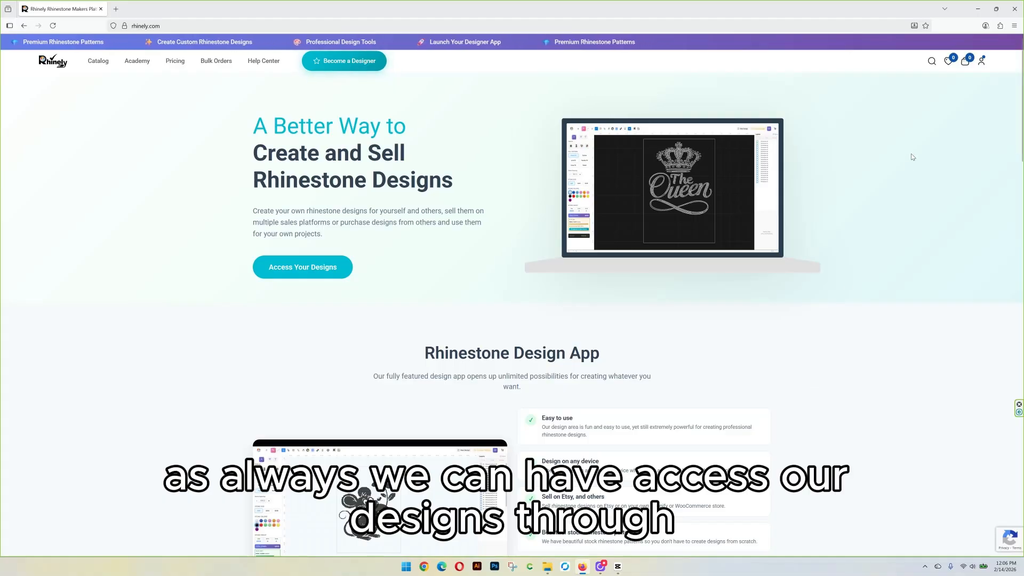
Open the account profile and go to the Designer Studio workspace
click(981, 62)
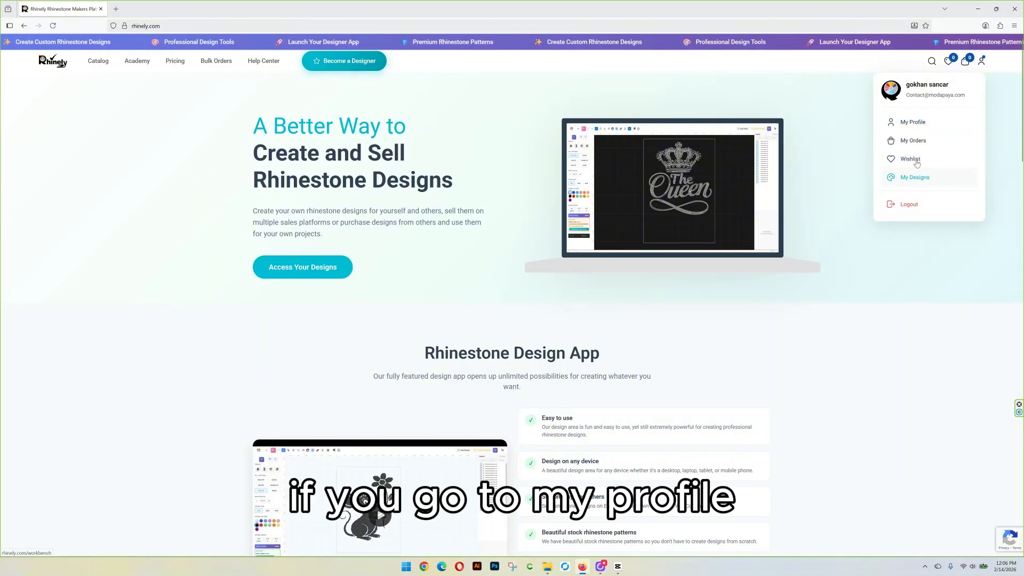
click(912, 123)
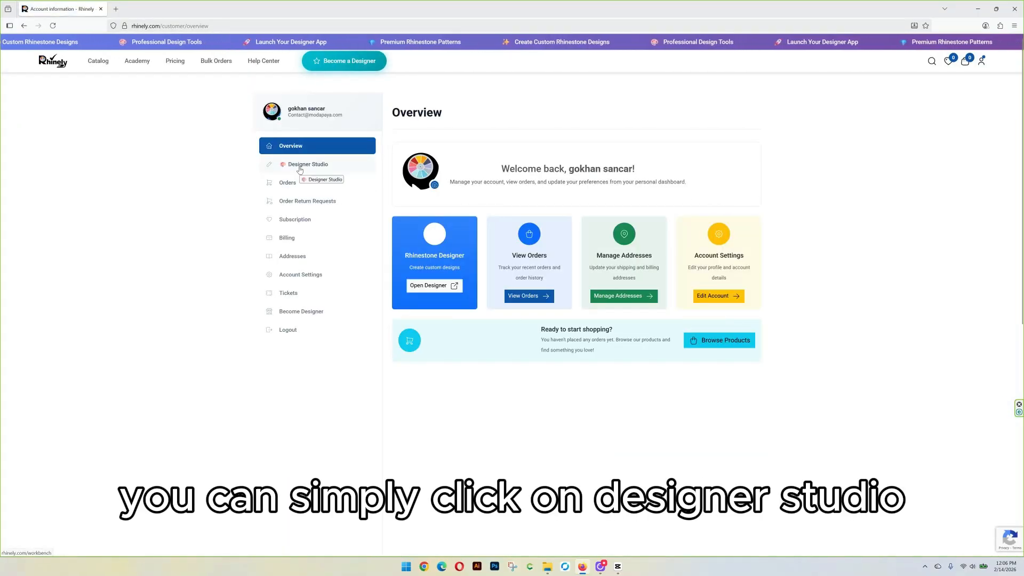
click(300, 170)
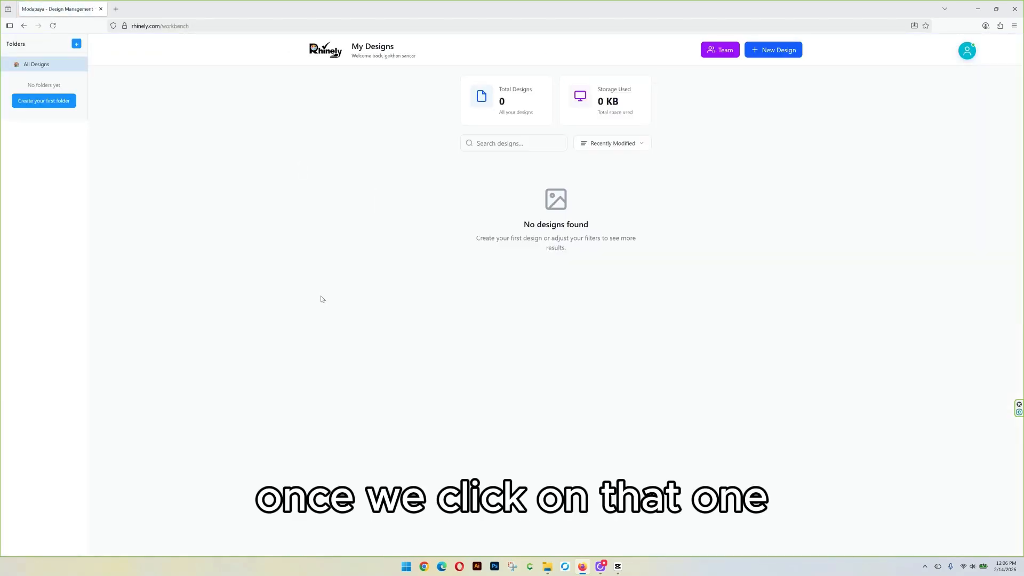
Create a design folder named "tools" in the root location
click(779, 56)
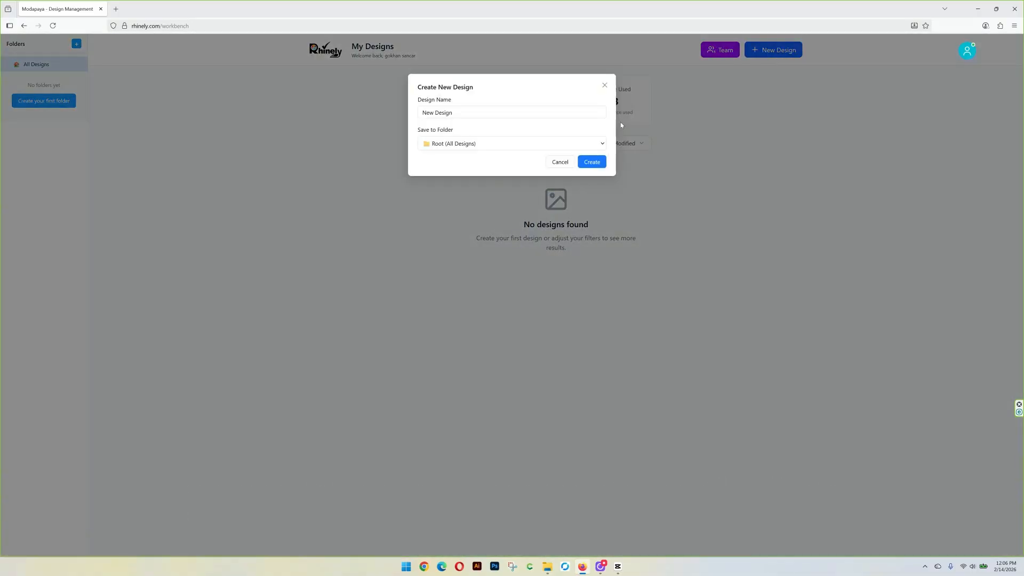
click(560, 162)
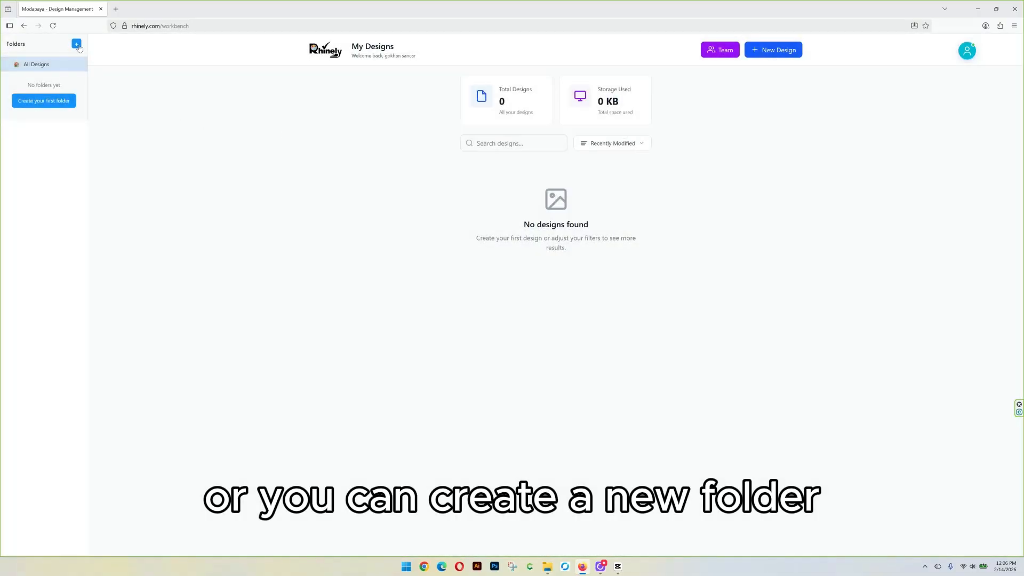
click(77, 44)
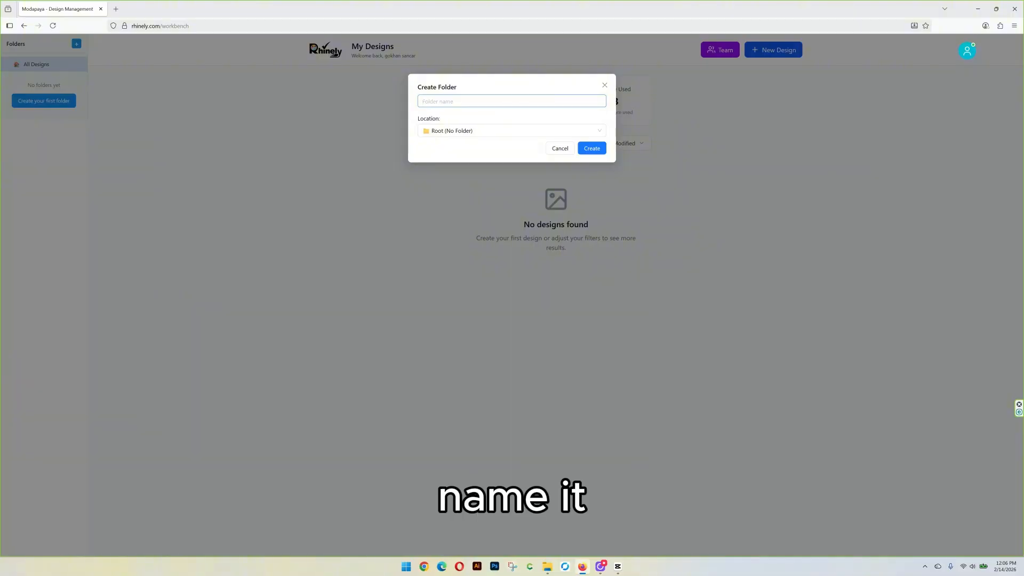
text(tools)
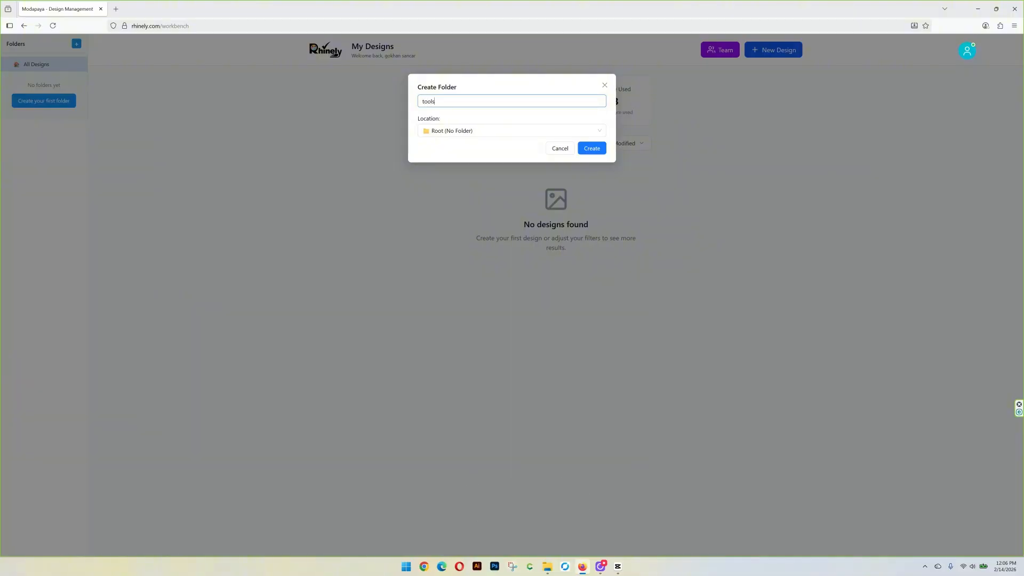
click(590, 150)
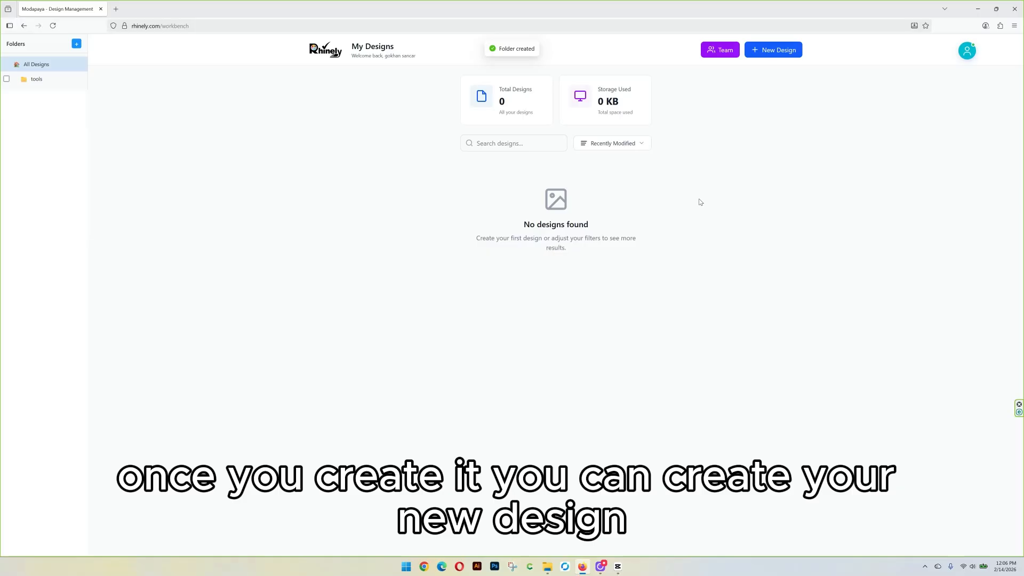
Create a design named "tools basics" in the tools folder, with Tops & Tees as its base product
click(773, 50)
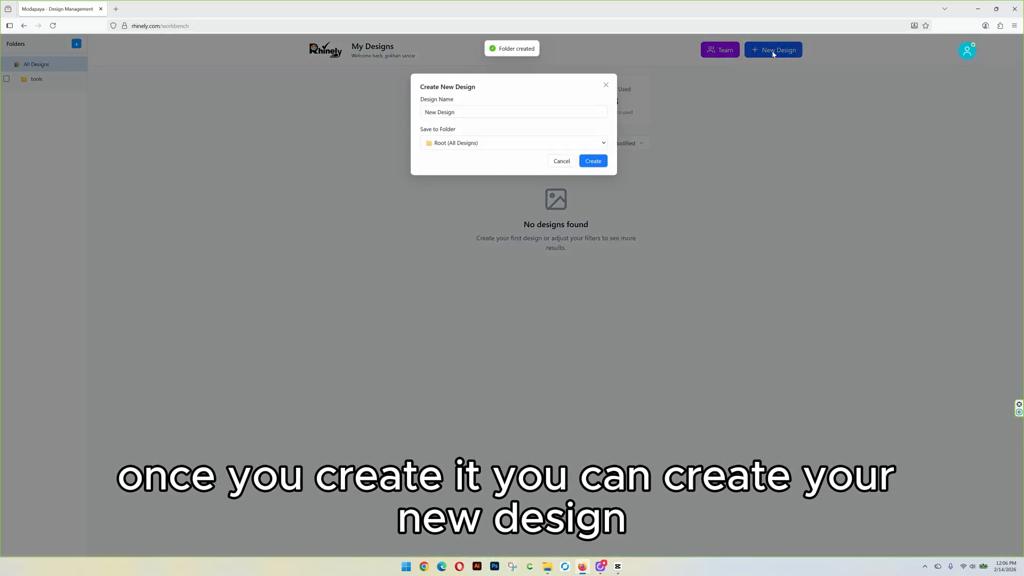
drag(513, 114, 419, 113)
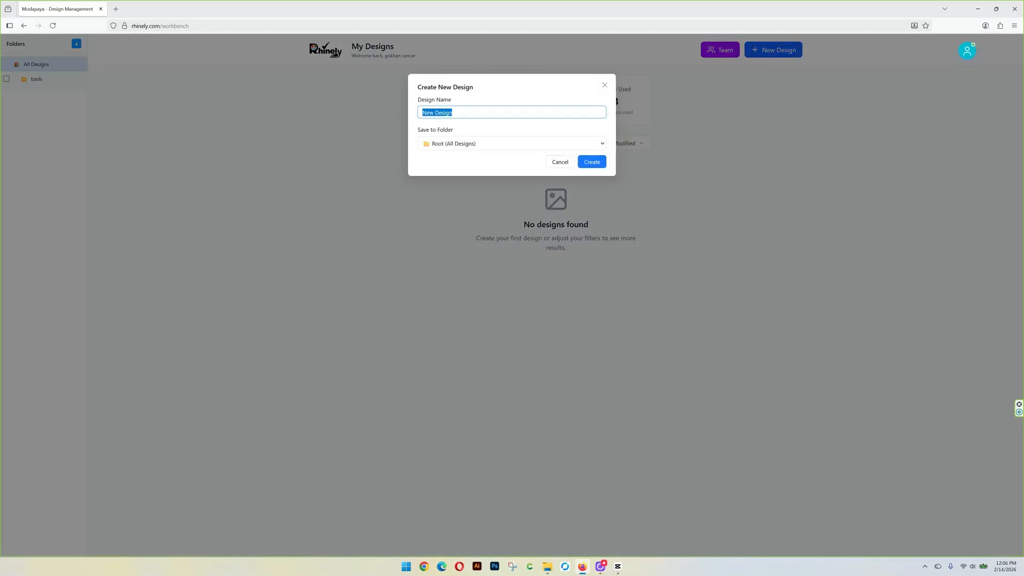
text(tools basics)
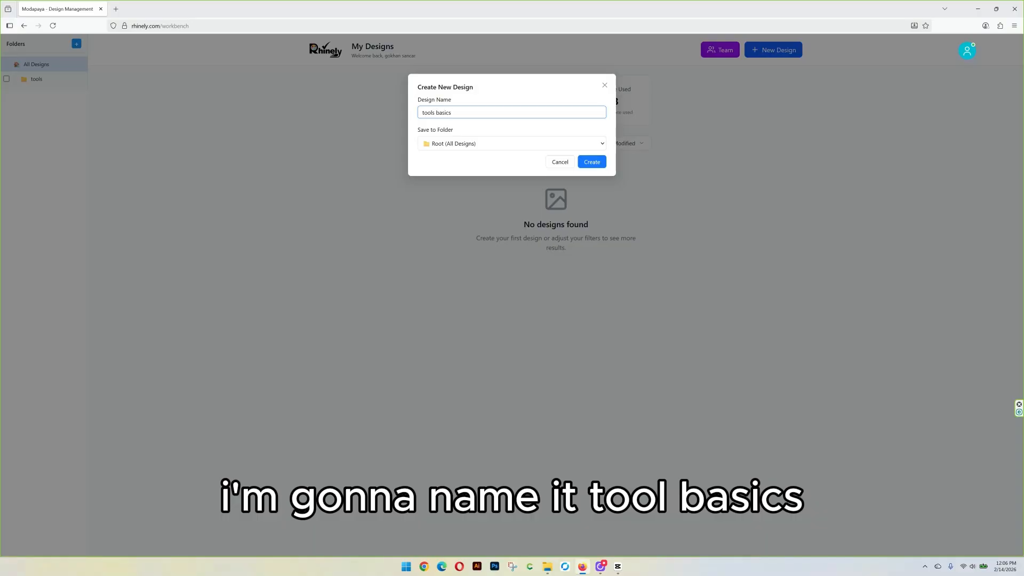
click(453, 143)
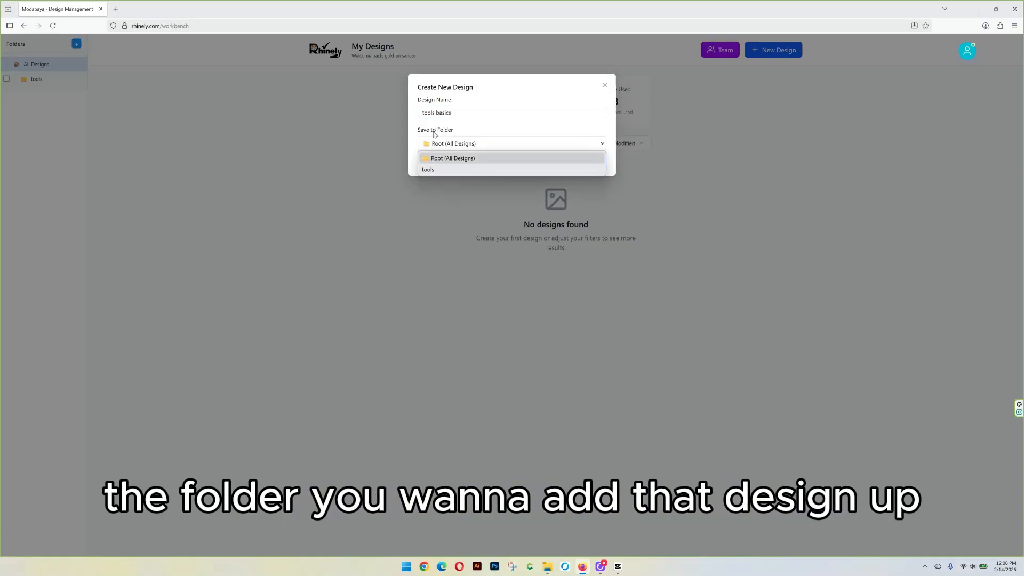
click(442, 169)
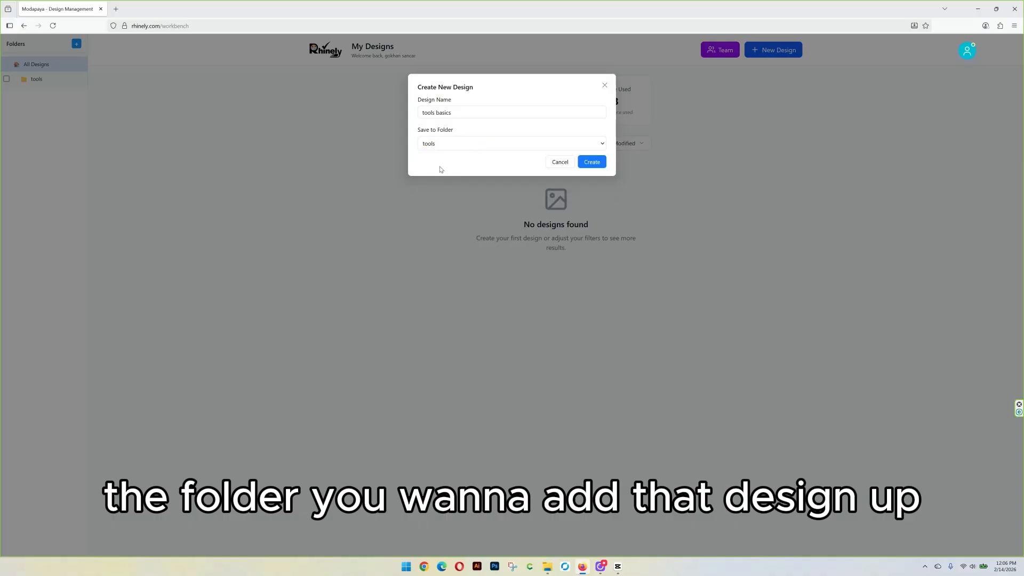
click(591, 162)
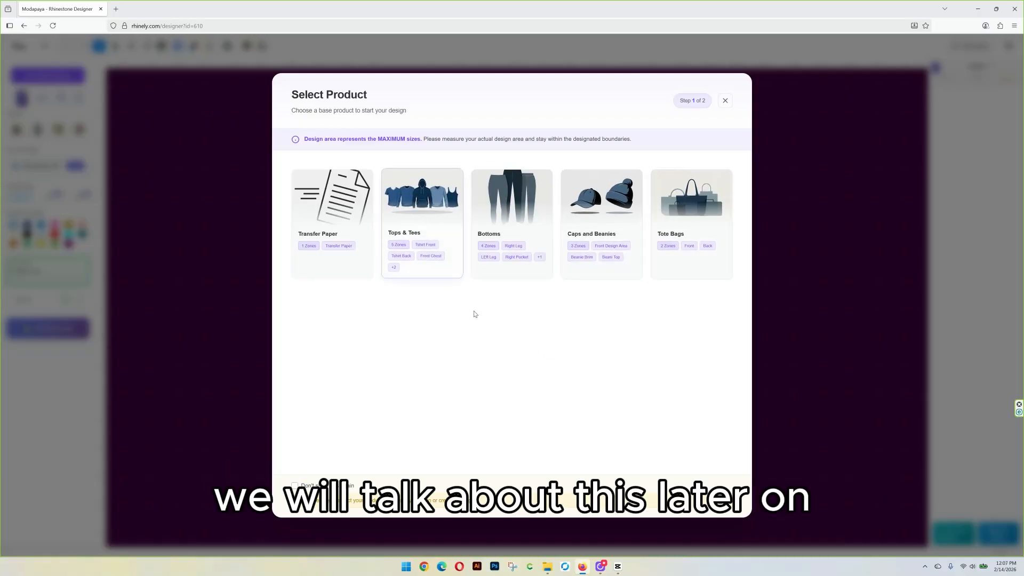
click(416, 196)
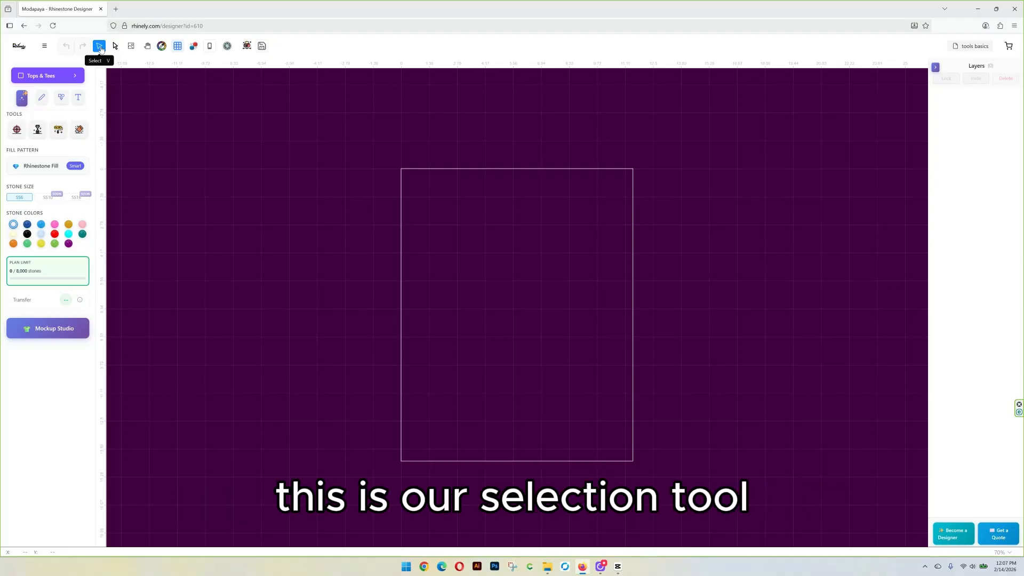
Add a circle from the Shape Library and move it just outside the upper-left edge of the design area
click(61, 97)
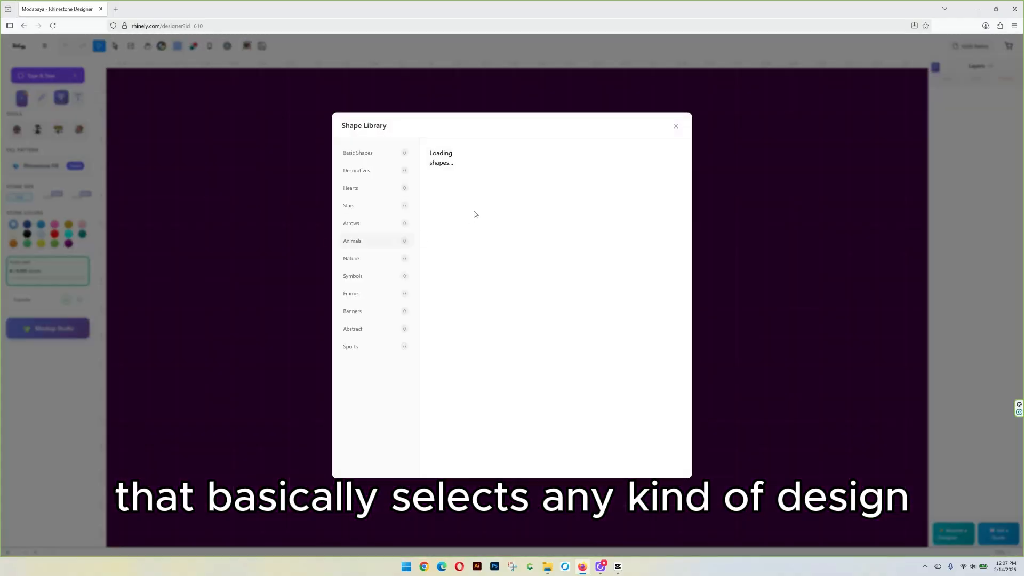
click(450, 168)
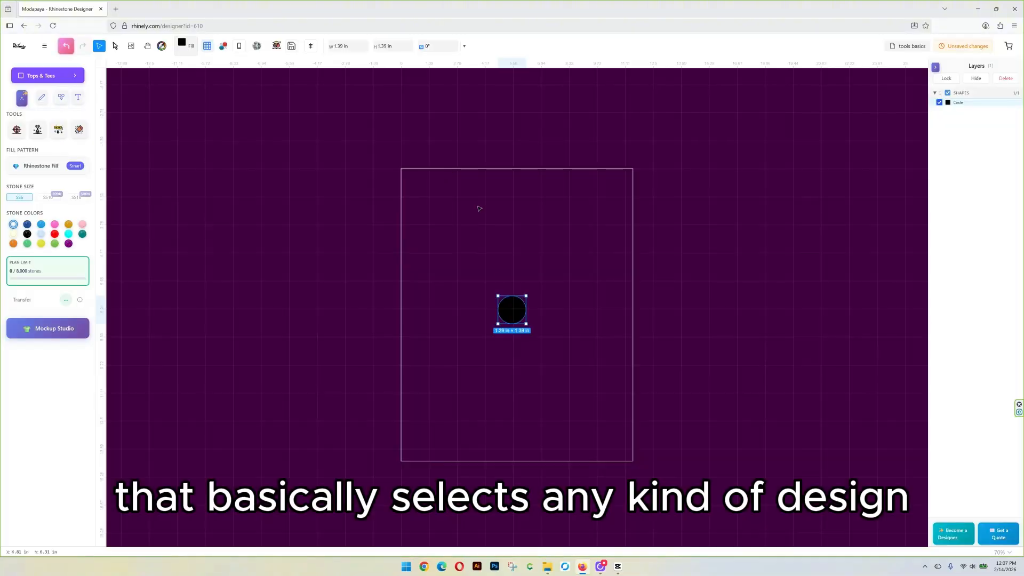
drag(513, 312, 373, 236)
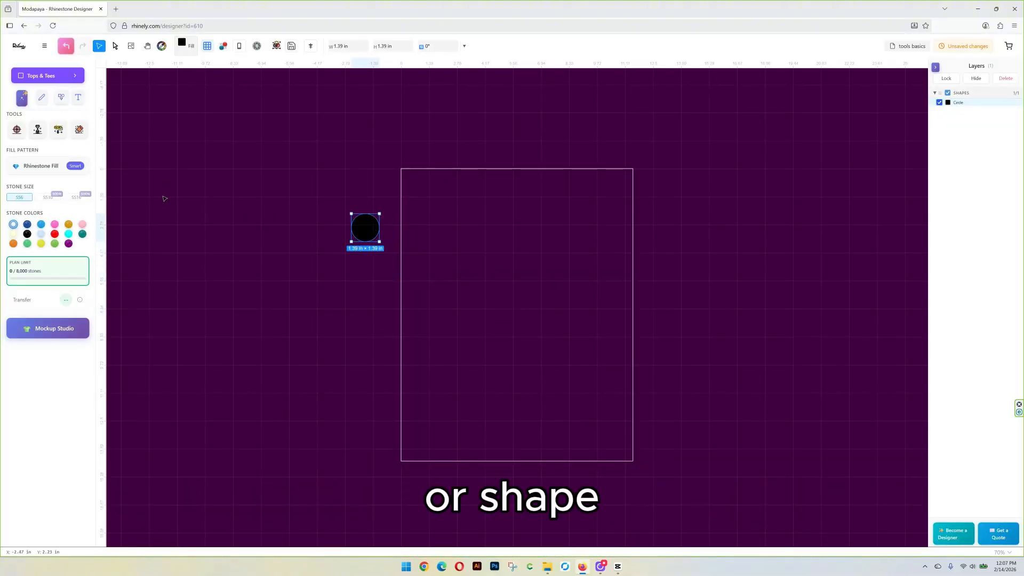
Fill the black circle with rhinestones and move the stone fill and the circle apart
click(63, 169)
click(33, 110)
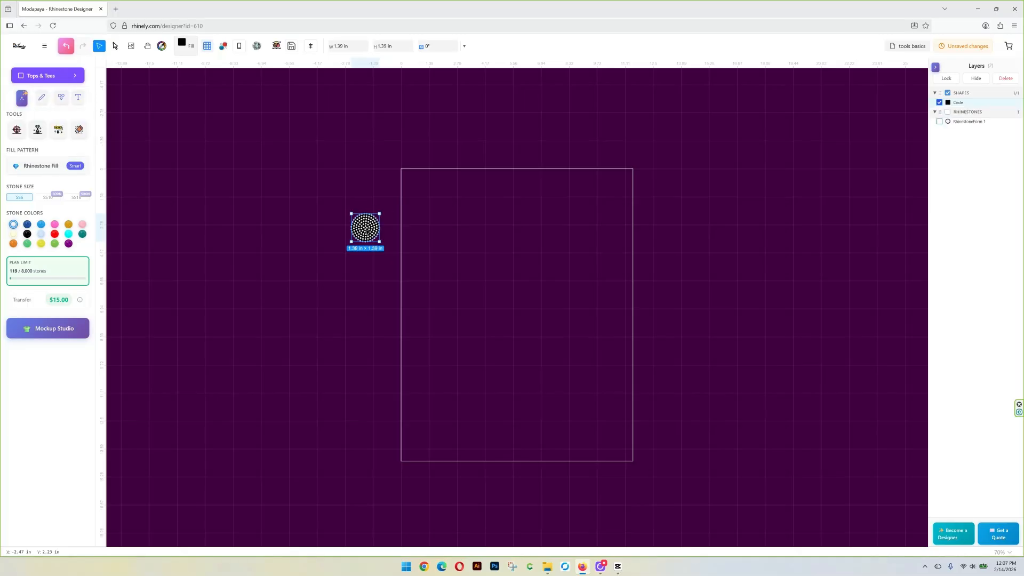
mouse_move(367, 232)
mouse_down()
mouse_move(409, 196)
mouse_move(368, 227)
mouse_move(450, 257)
mouse_move(375, 239)
mouse_up()
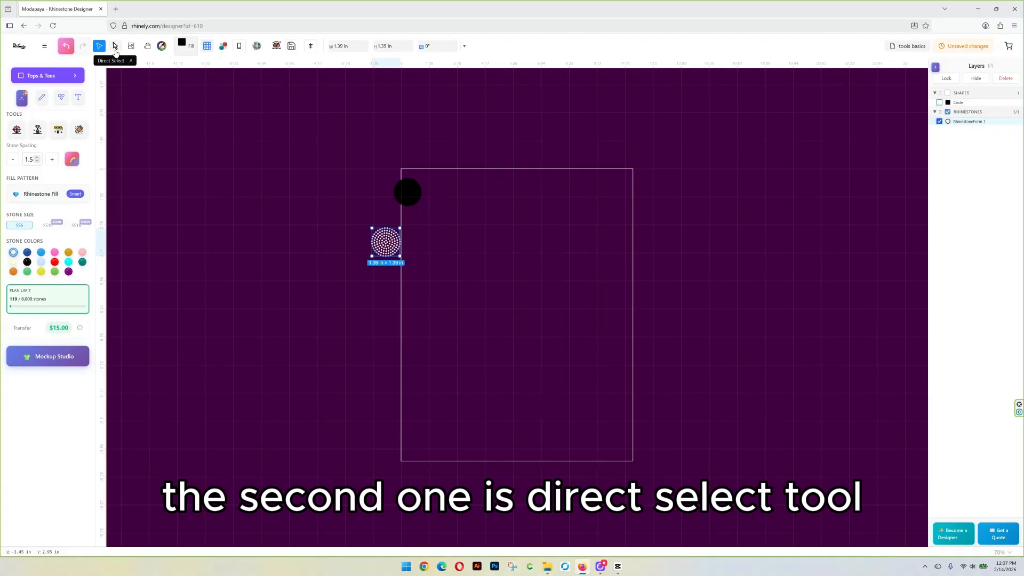
Pull several individual stones out of the upper-right part of the rhinestone fill with the Direct Select tool
click(116, 47)
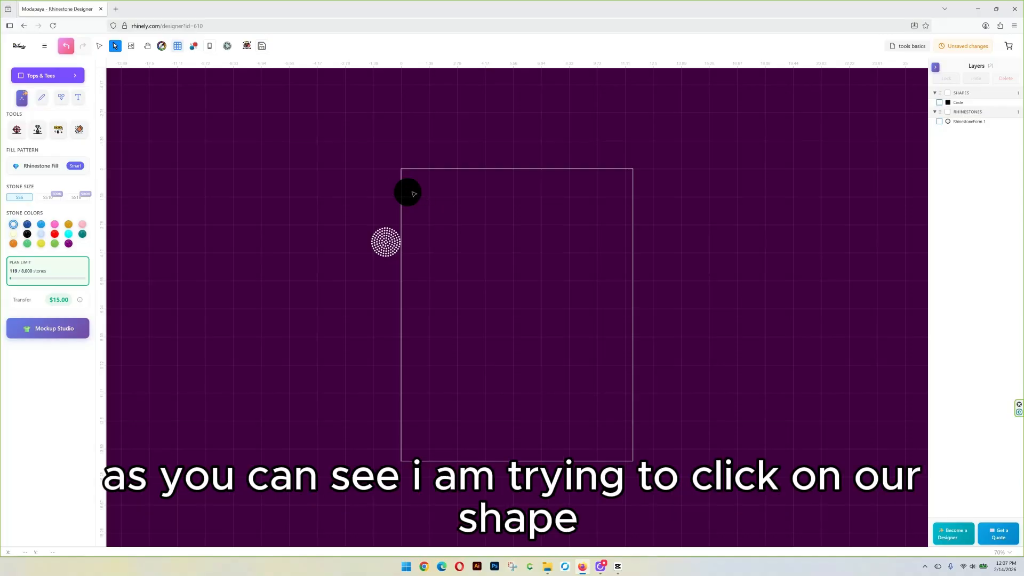
scroll(409, 191, up, 5)
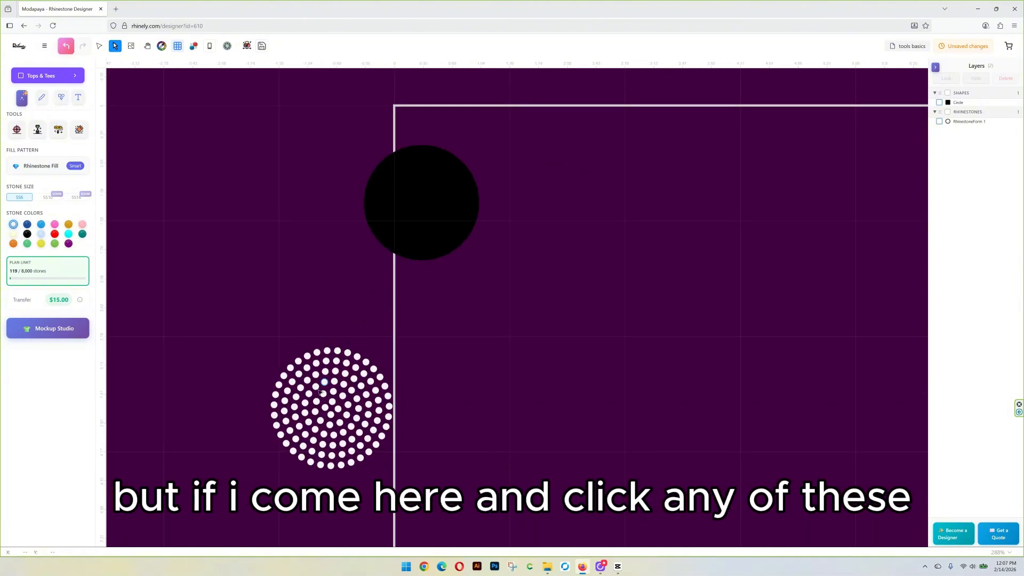
scroll(325, 394, up, 2)
drag(345, 310, 387, 280)
drag(376, 318, 448, 336)
click(404, 337)
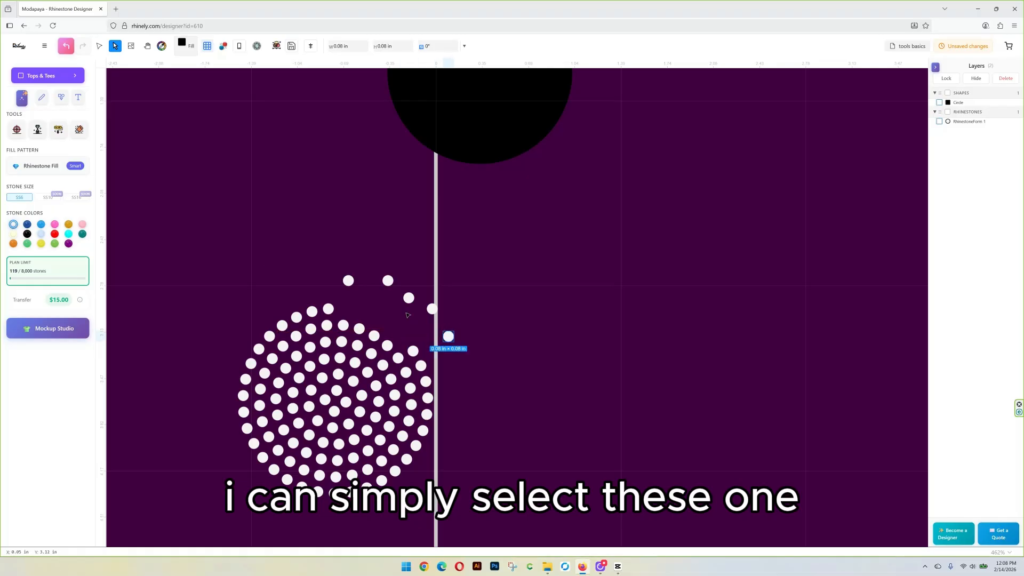
Draw a wavy line of individual rhinestones inside the design area, below the black circle
click(38, 129)
click(482, 260)
drag(493, 266, 635, 312)
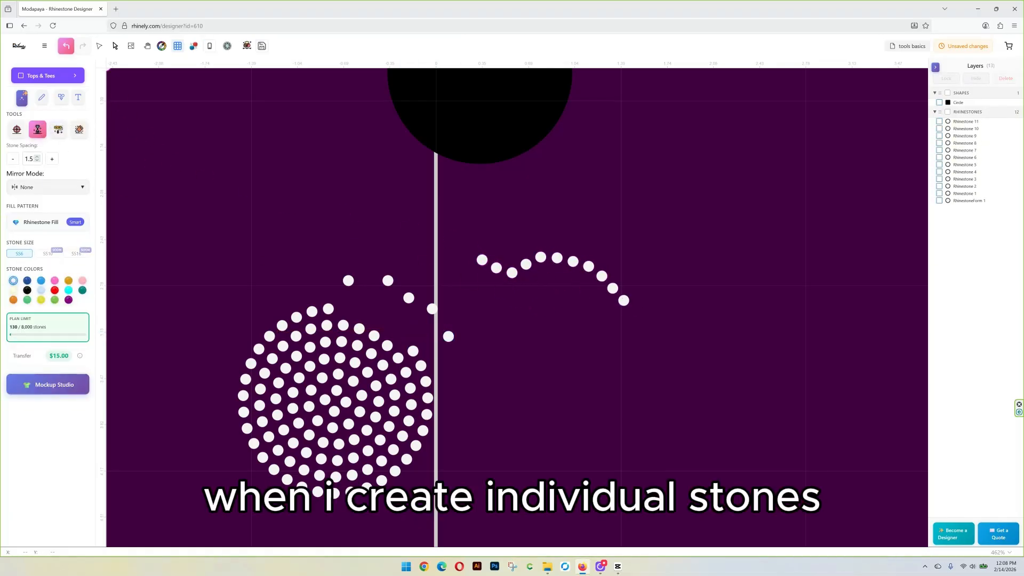
Reposition the first few stones of the wavy line with the Direct Select tool
click(116, 46)
drag(479, 258, 491, 239)
drag(511, 274, 495, 278)
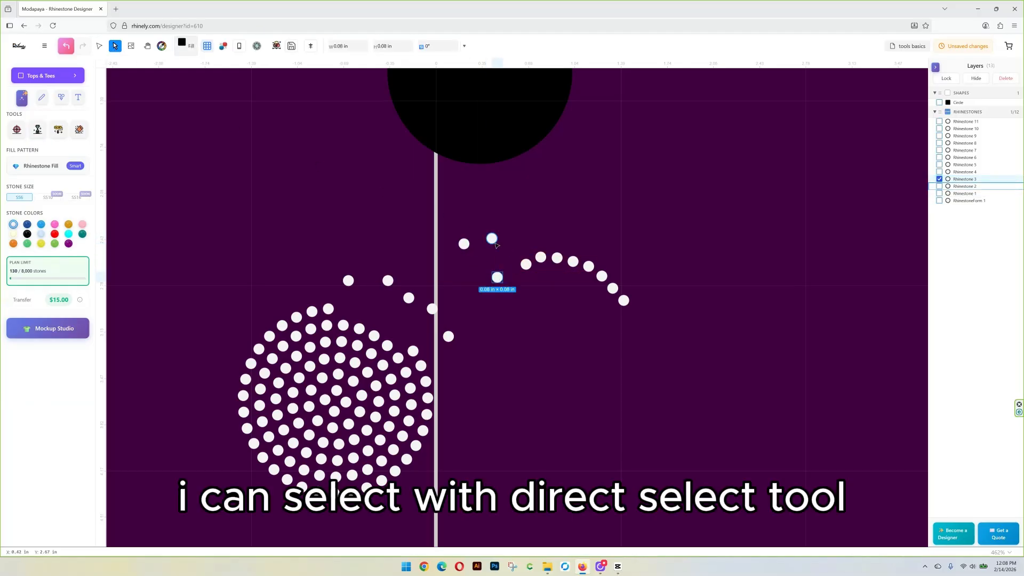
With the Select tool, move more single stones of the wavy line and shift the whole rhinestone fill up and left
click(99, 46)
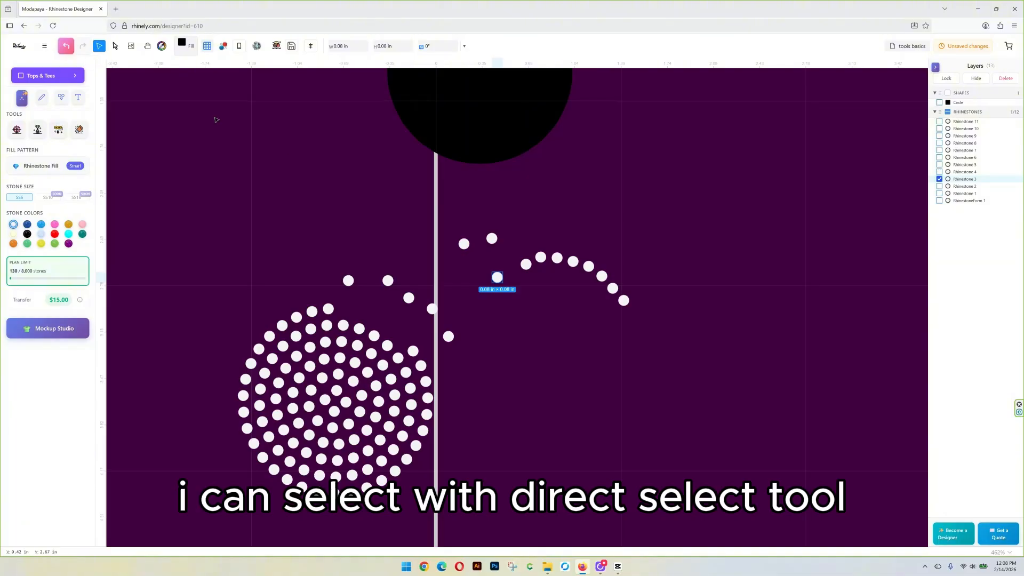
drag(526, 266, 588, 283)
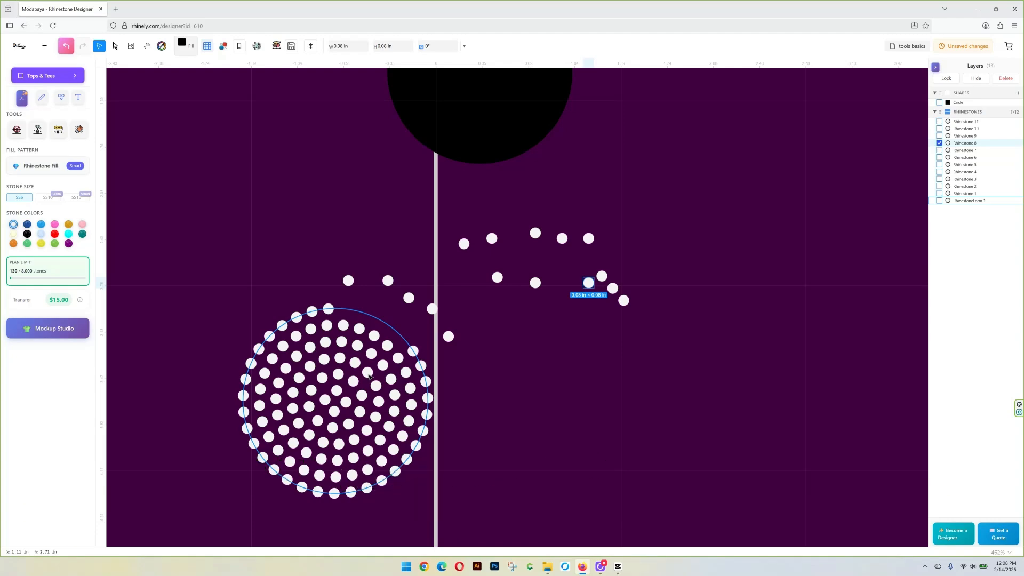
drag(369, 376, 335, 364)
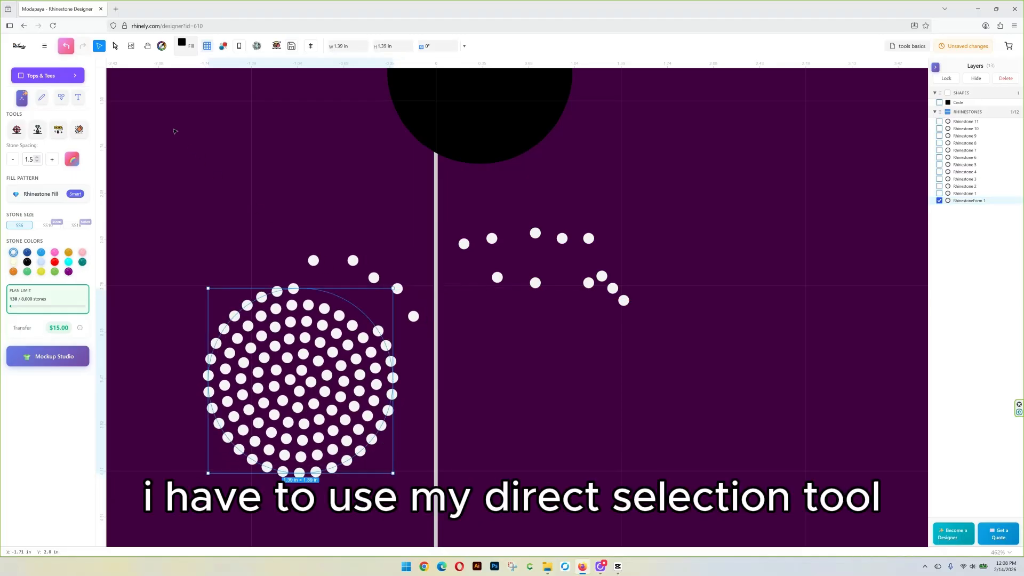
Move a few more individual stones out of the top of the rhinestone fill using the Direct Select tool
click(115, 47)
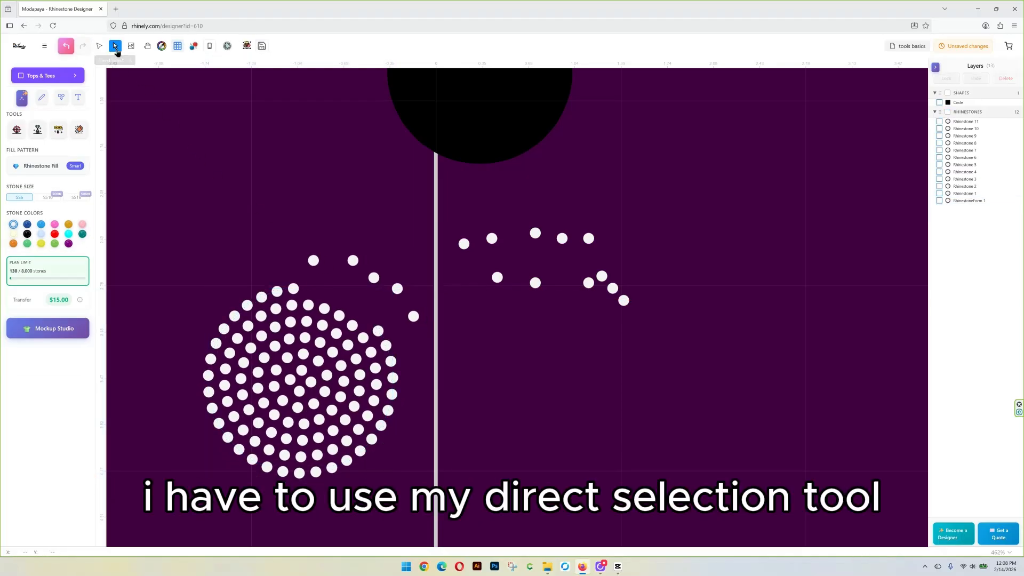
drag(277, 291, 293, 270)
drag(291, 322, 356, 295)
drag(377, 331, 375, 313)
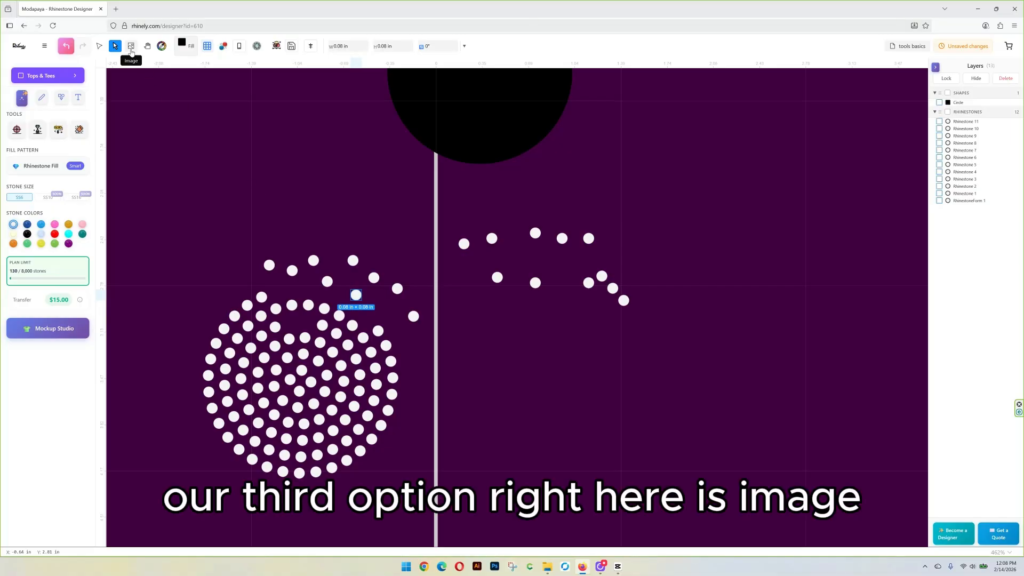
Place the image leggings-8.png in the upper part of the design area, about 3.68 in wide and 4.7 in high
click(132, 51)
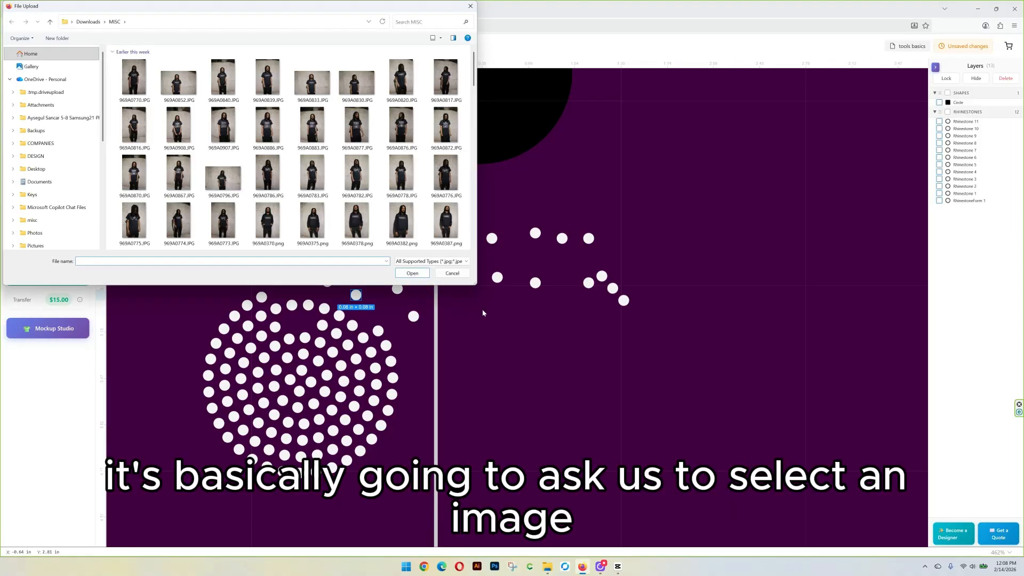
scroll(269, 145, down, 10)
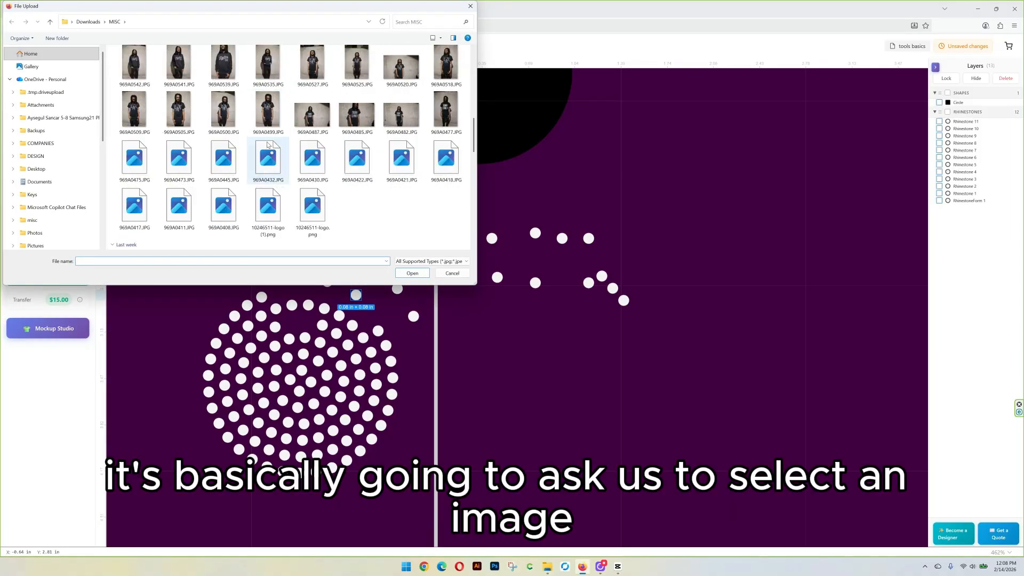
scroll(269, 149, down, 2)
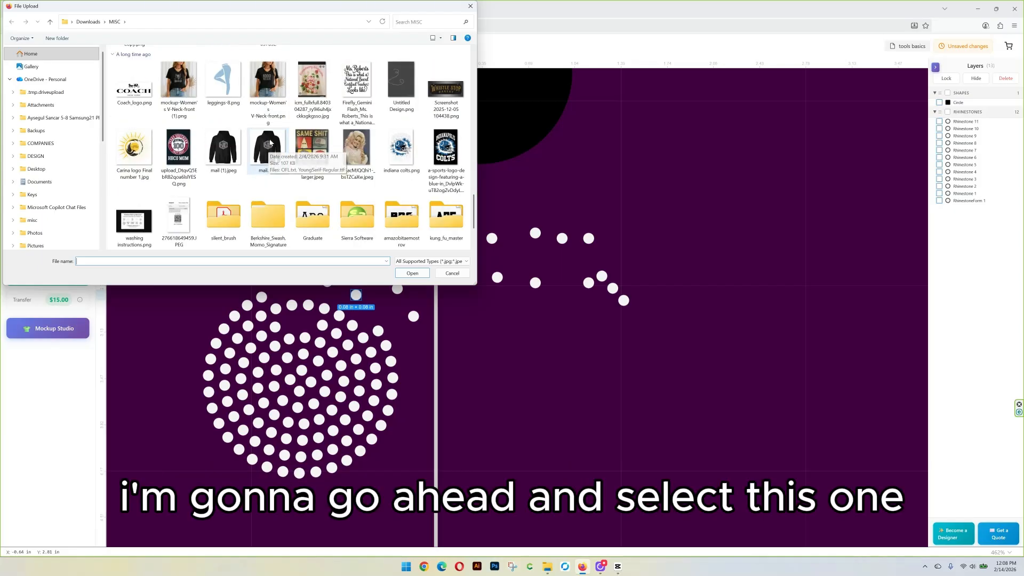
click(231, 89)
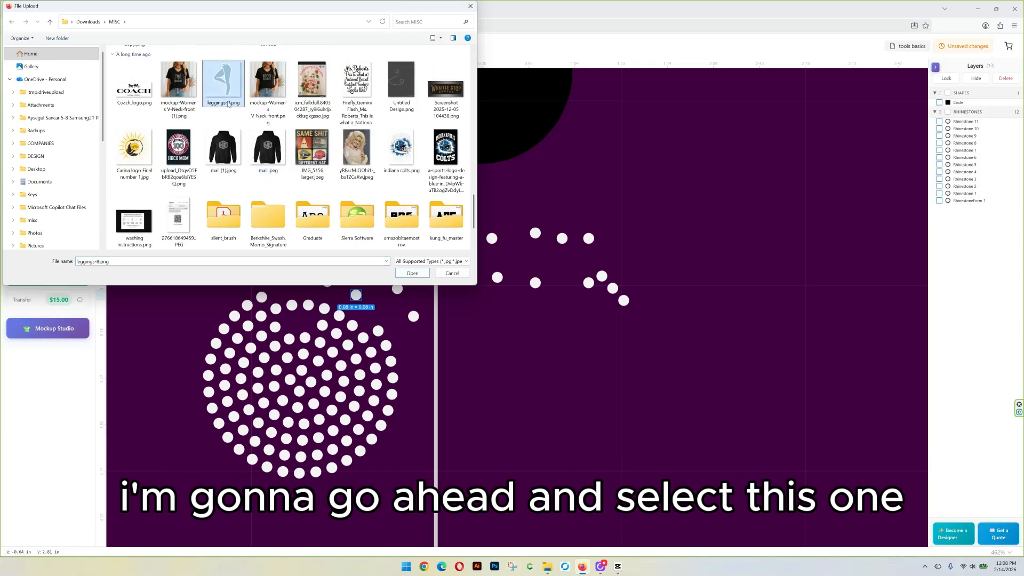
click(412, 273)
scroll(429, 355, down, 5)
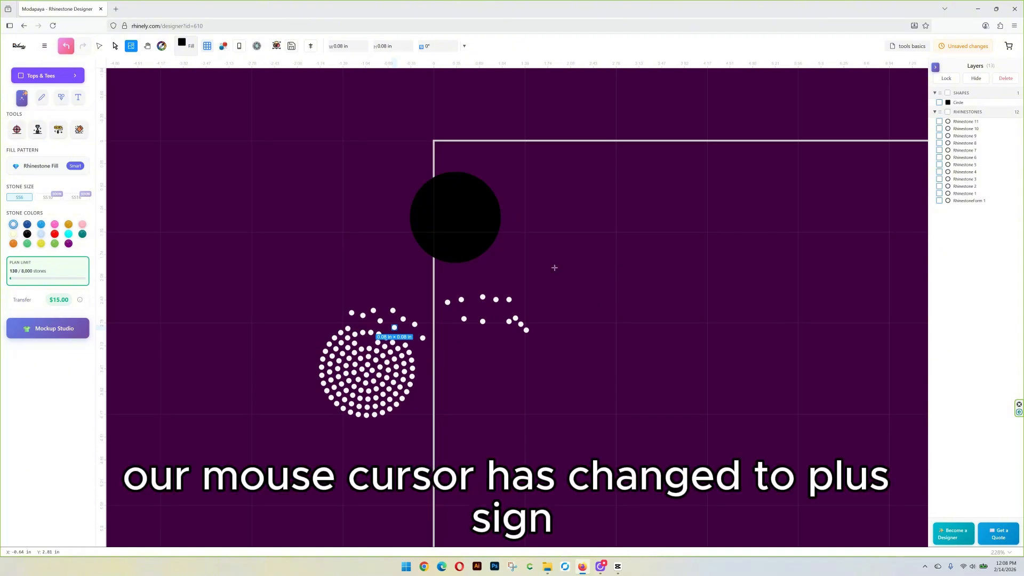
scroll(540, 262, down, 4)
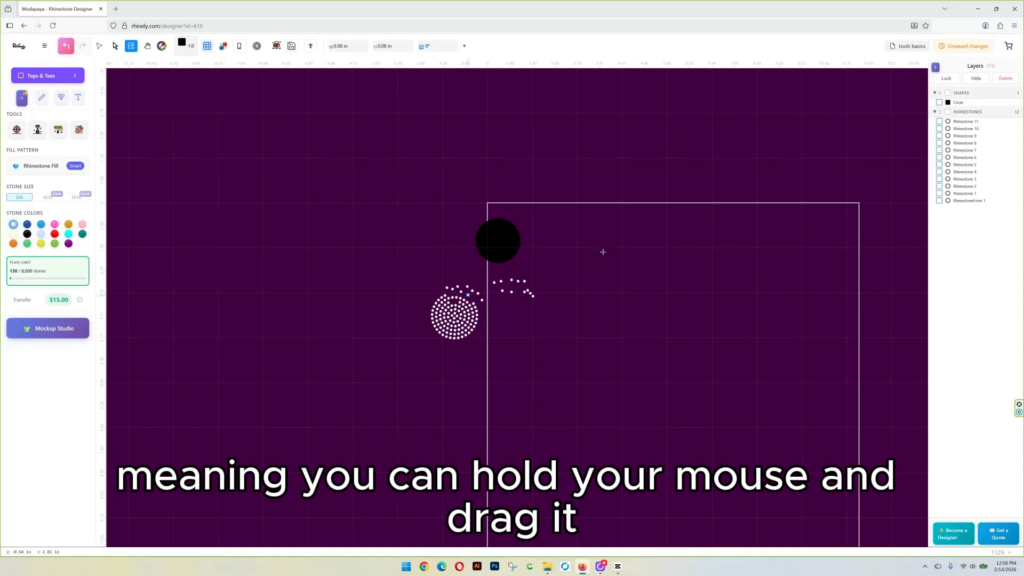
drag(602, 251, 720, 403)
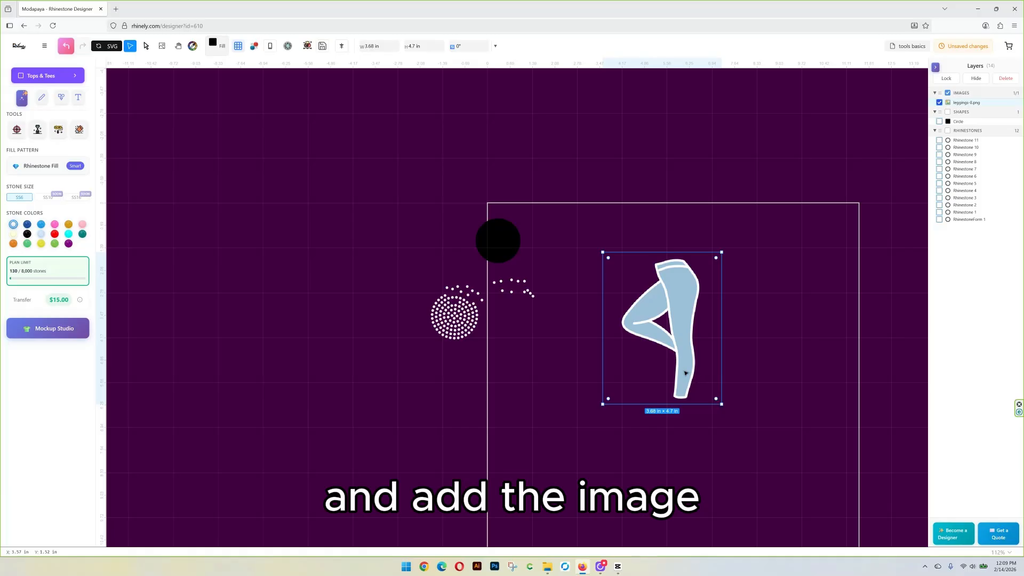
Move the leggings image and the black circle slightly up and to the right on the canvas
click(588, 369)
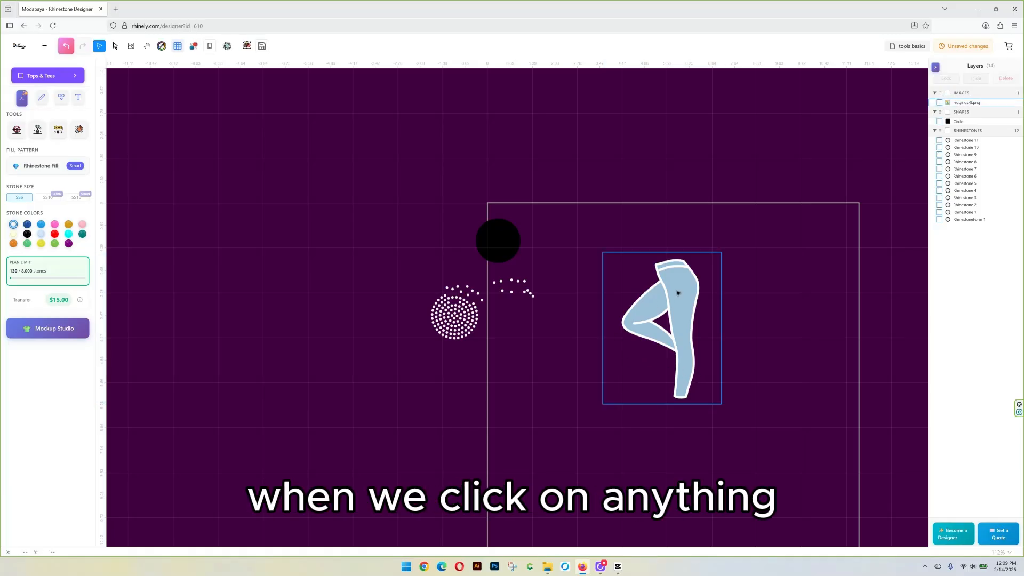
drag(688, 295, 724, 262)
drag(511, 237, 556, 218)
Select the rhinestone fill and the leggings image in turn to compare the options offered for each object type
click(464, 319)
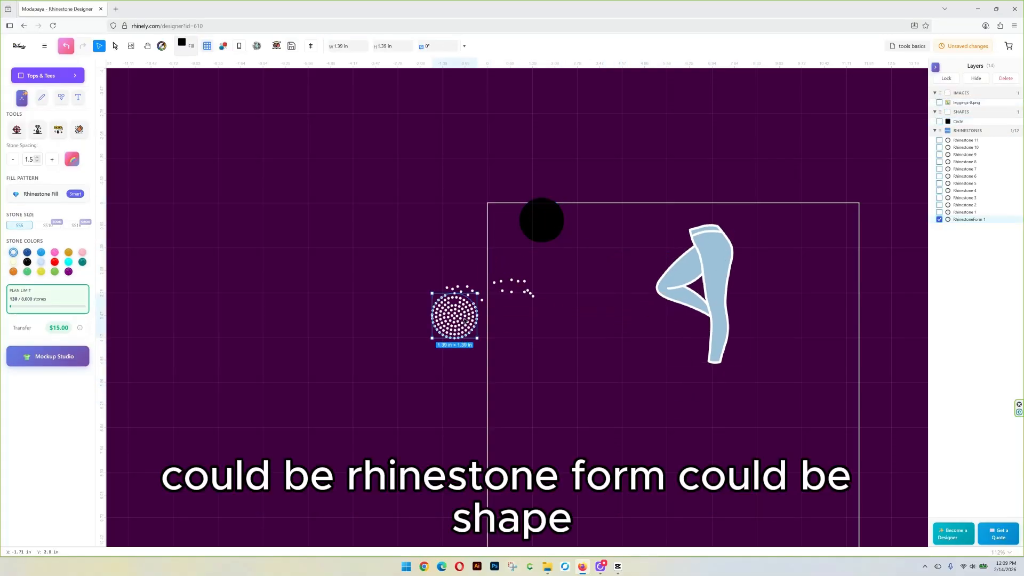
click(547, 240)
click(711, 258)
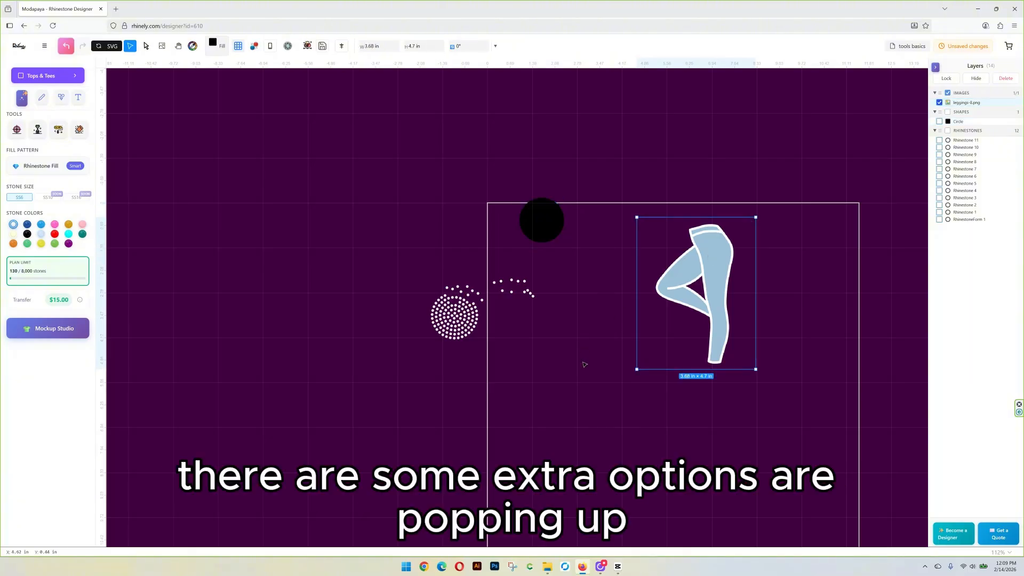
Change the fill color of the black circle to a dark red and deselect it
click(551, 222)
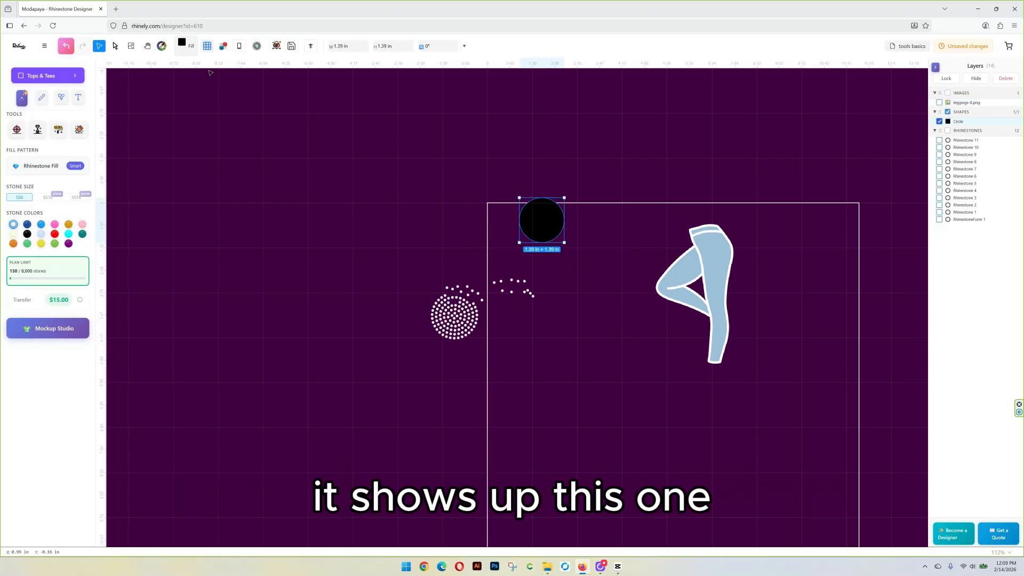
click(181, 45)
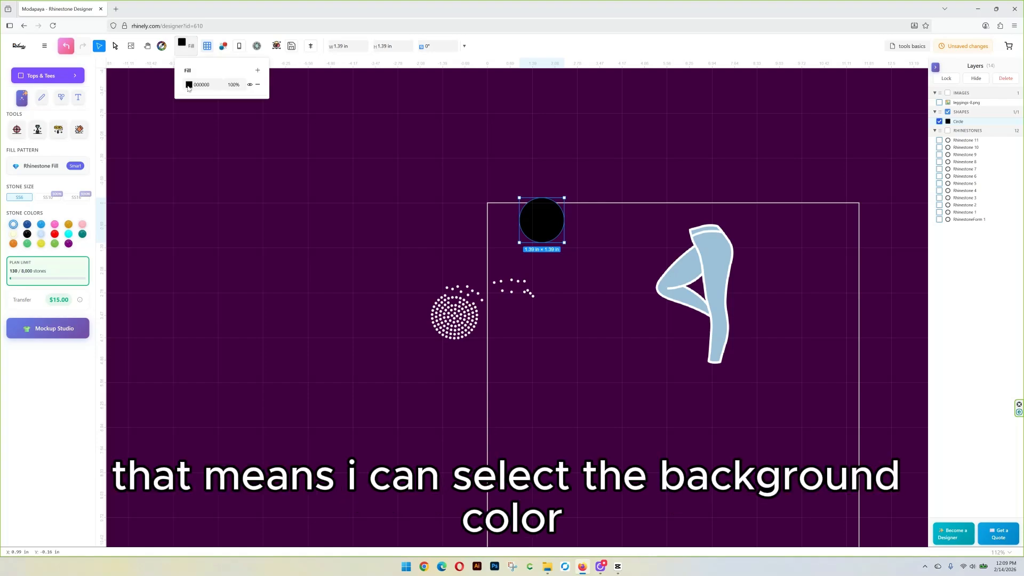
click(189, 85)
mouse_move(150, 102)
mouse_down()
mouse_move(134, 134)
mouse_move(183, 119)
mouse_move(150, 119)
mouse_up()
click(304, 215)
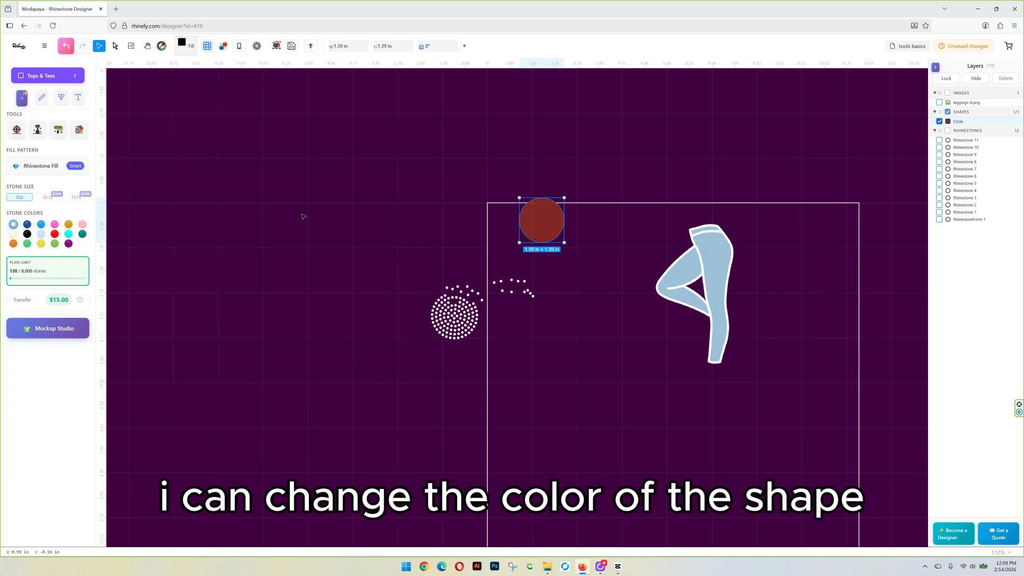
click(377, 237)
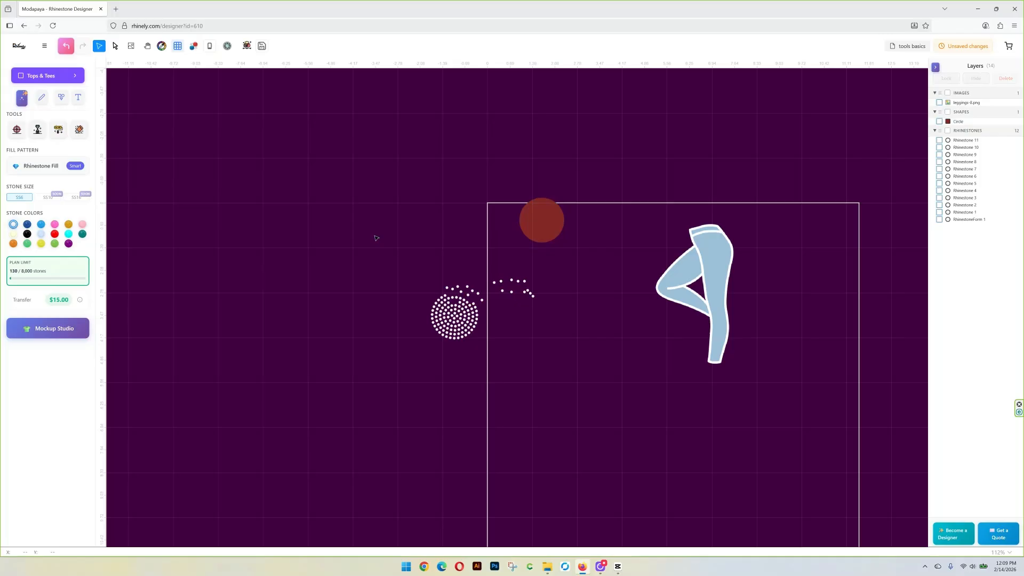
Examine the Convert Image to SVG settings for the leggings image and close them without converting
click(721, 256)
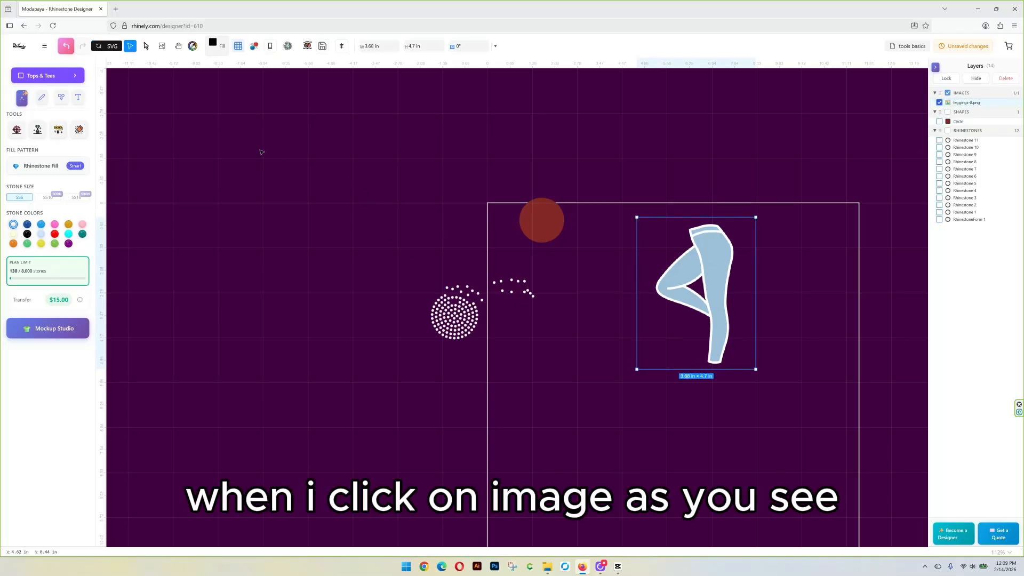
click(109, 46)
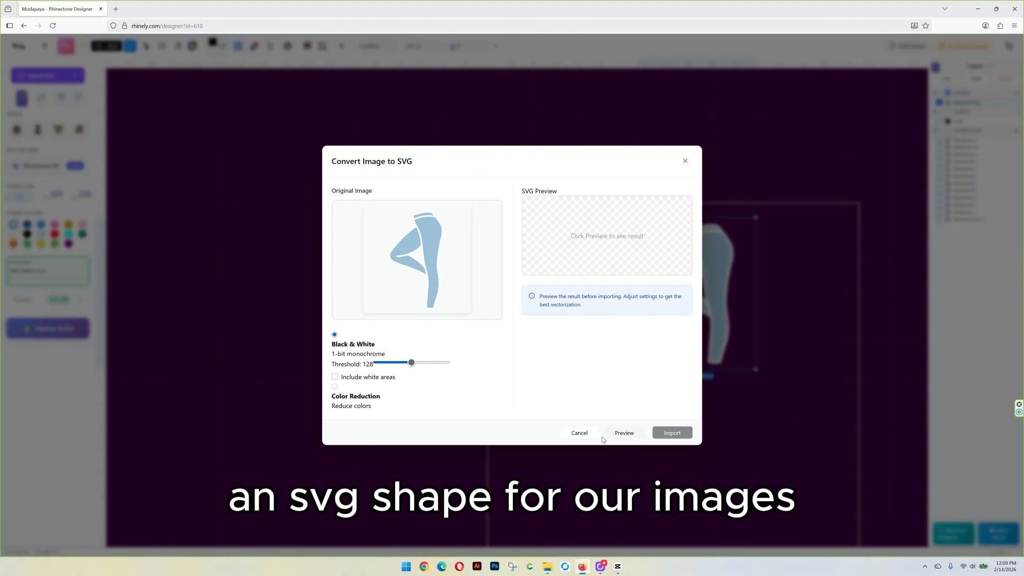
click(583, 434)
click(499, 458)
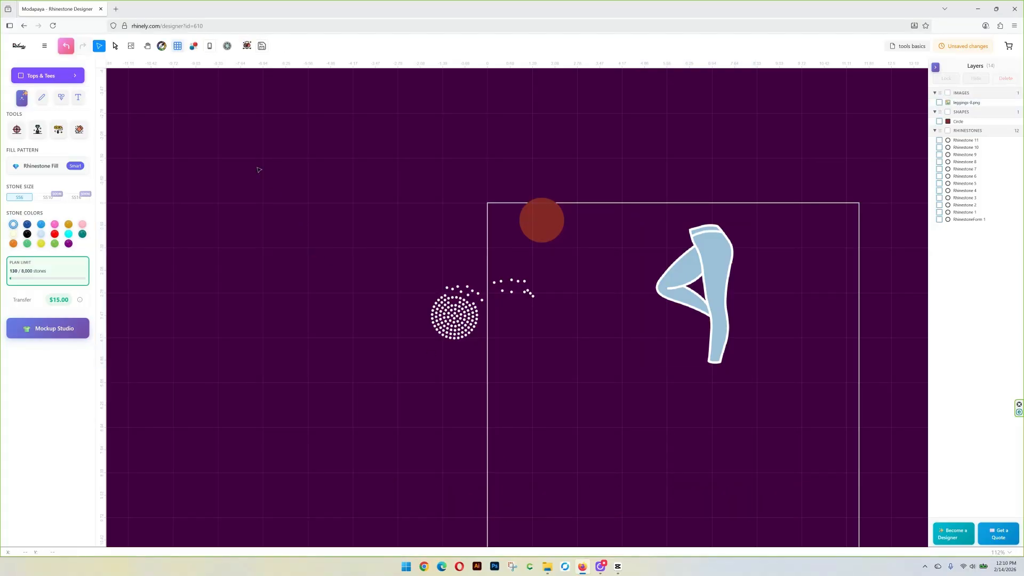
Pan around the canvas with the Hand tool to view the whole design area
click(148, 46)
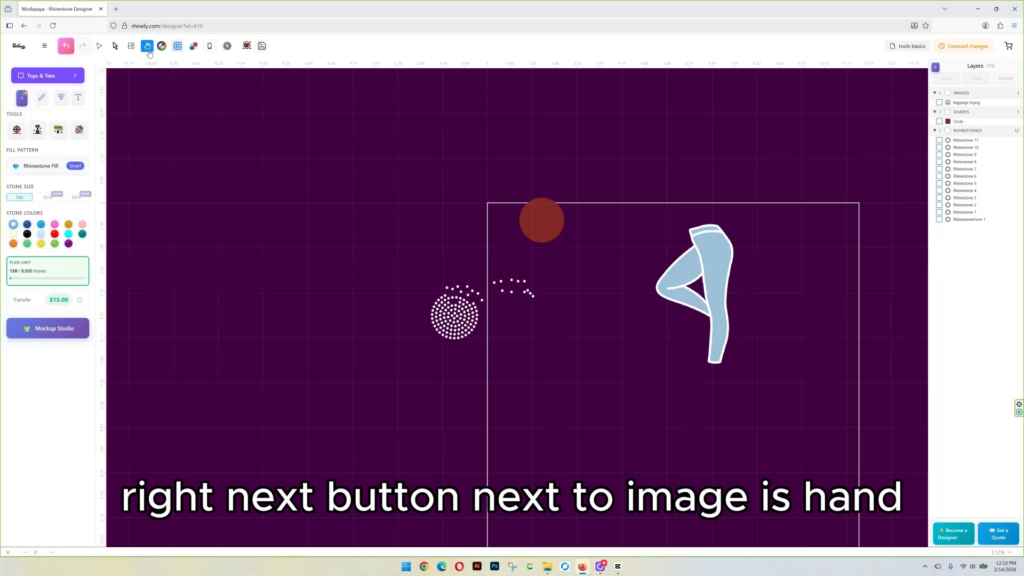
drag(363, 192, 271, 156)
drag(505, 335, 511, 285)
scroll(514, 315, down, 5)
mouse_move(559, 334)
mouse_down()
mouse_move(482, 305)
mouse_move(542, 324)
mouse_up()
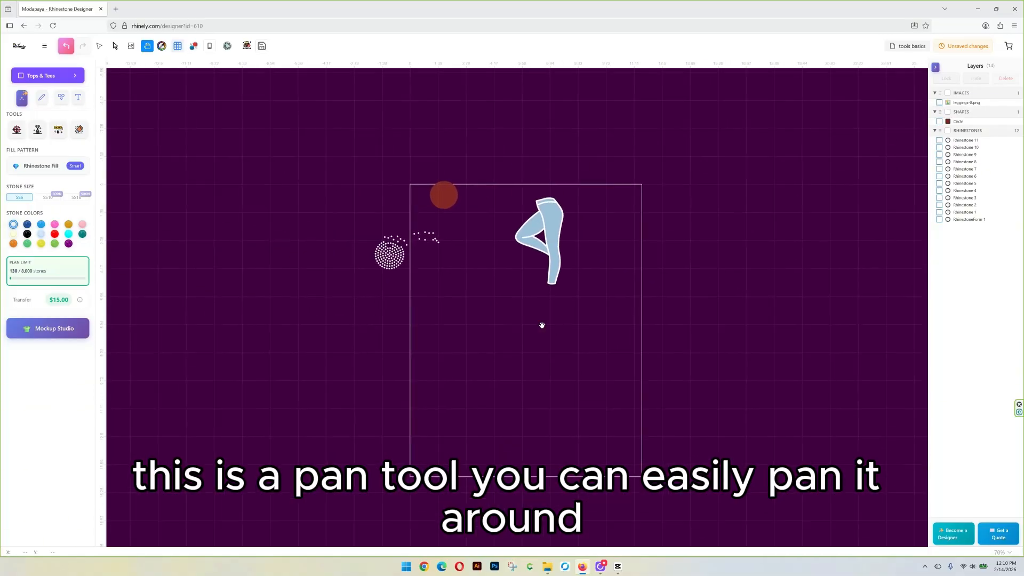
scroll(469, 325, up, 3)
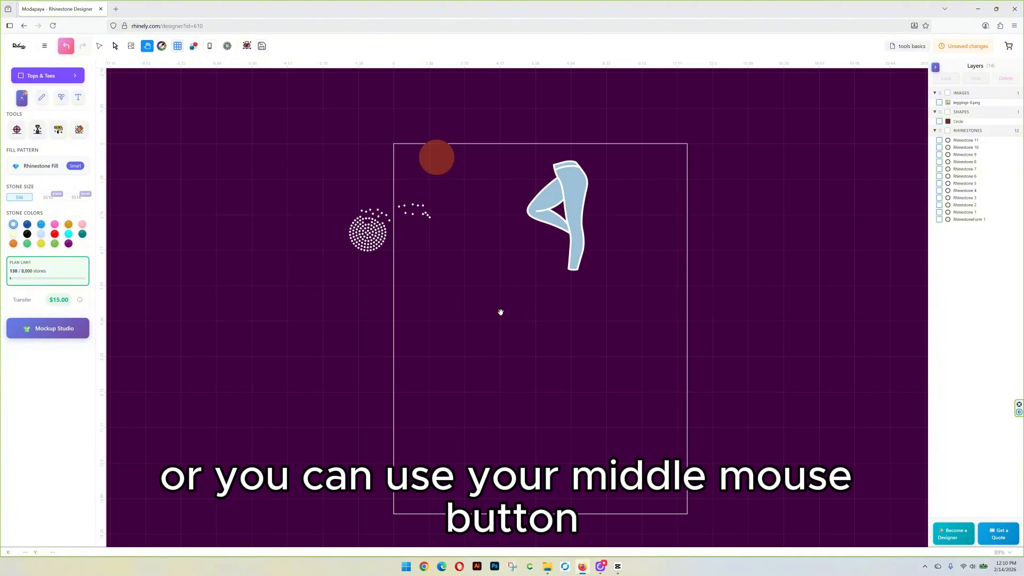
drag(498, 318, 556, 319)
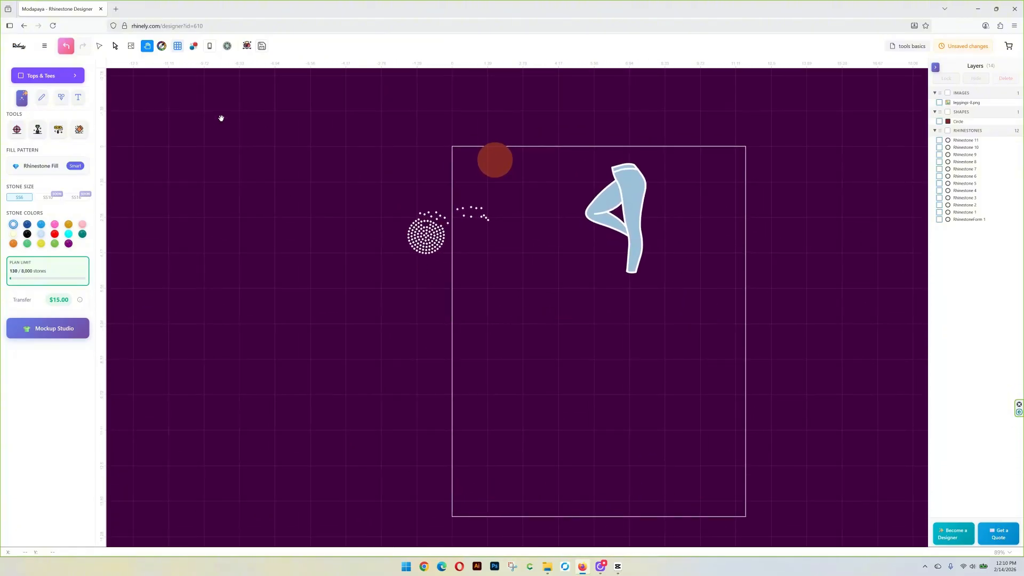
Try several canvas background colors, including magenta and green, and set the background to black
click(161, 47)
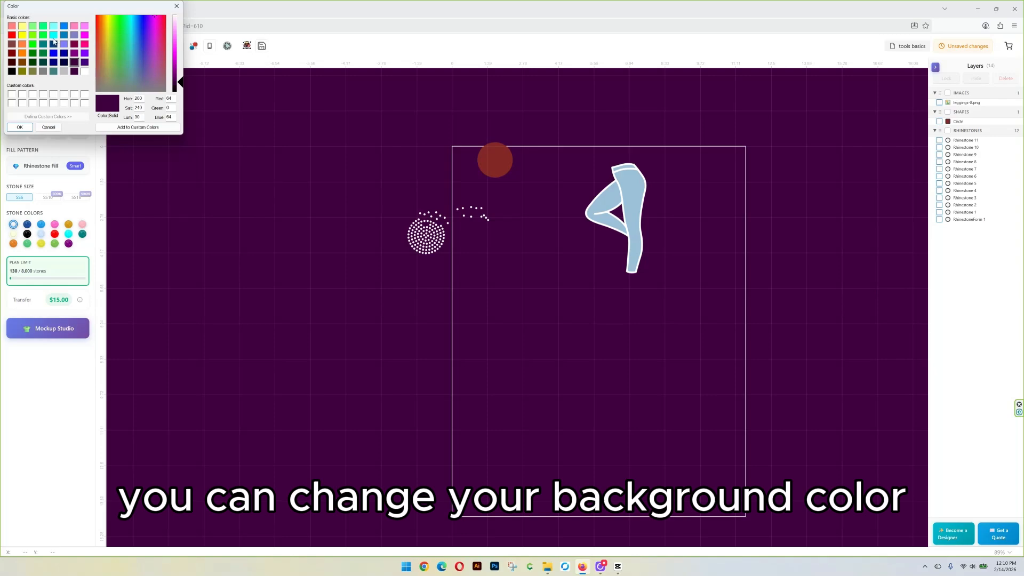
click(53, 36)
click(114, 50)
click(146, 50)
click(156, 33)
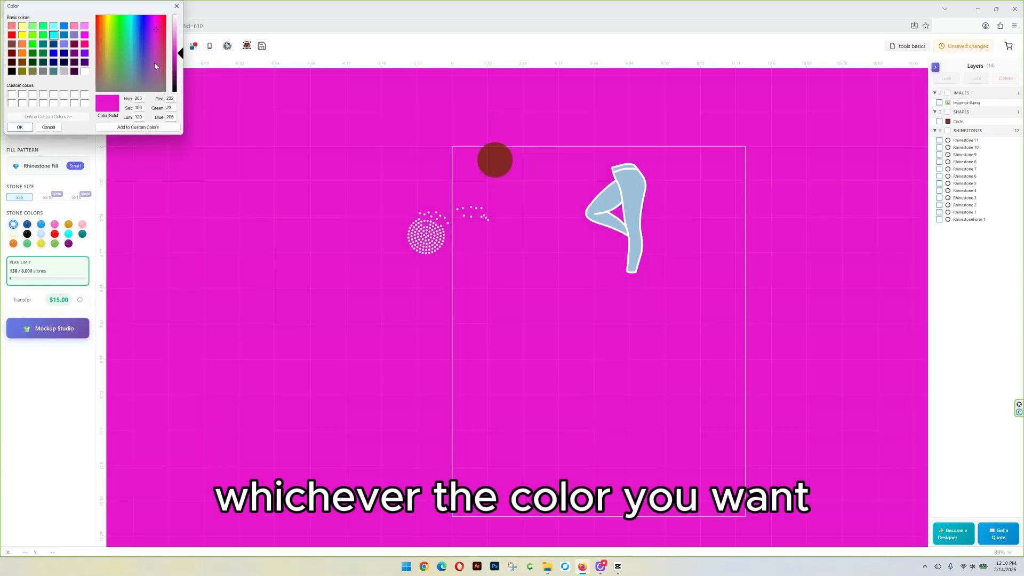
click(154, 61)
click(119, 68)
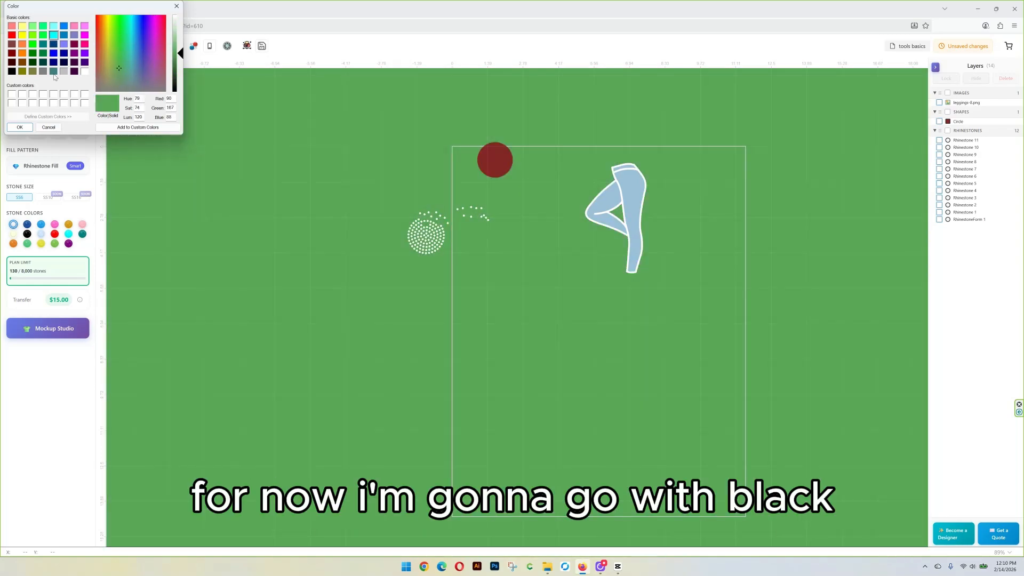
click(14, 72)
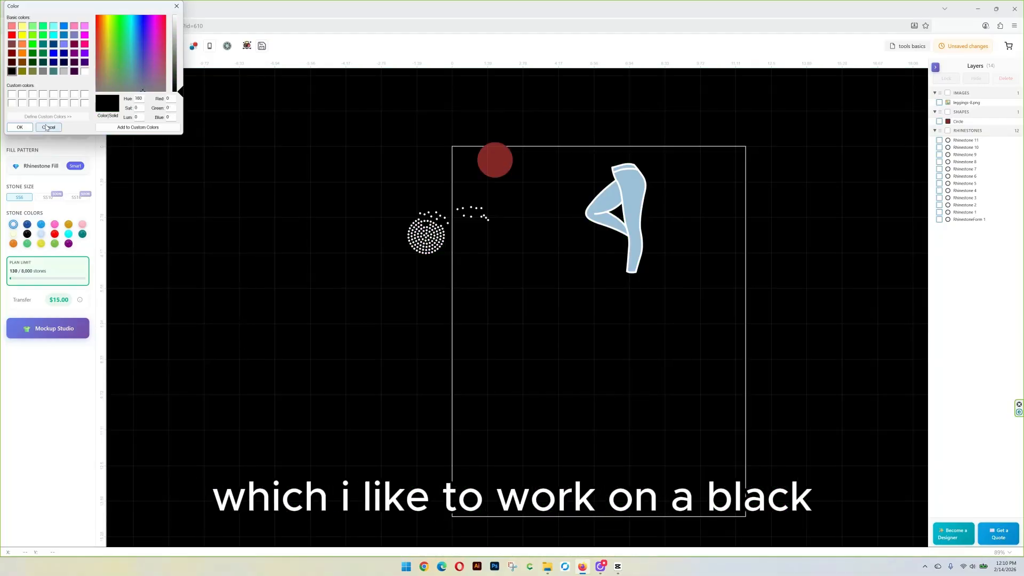
click(20, 127)
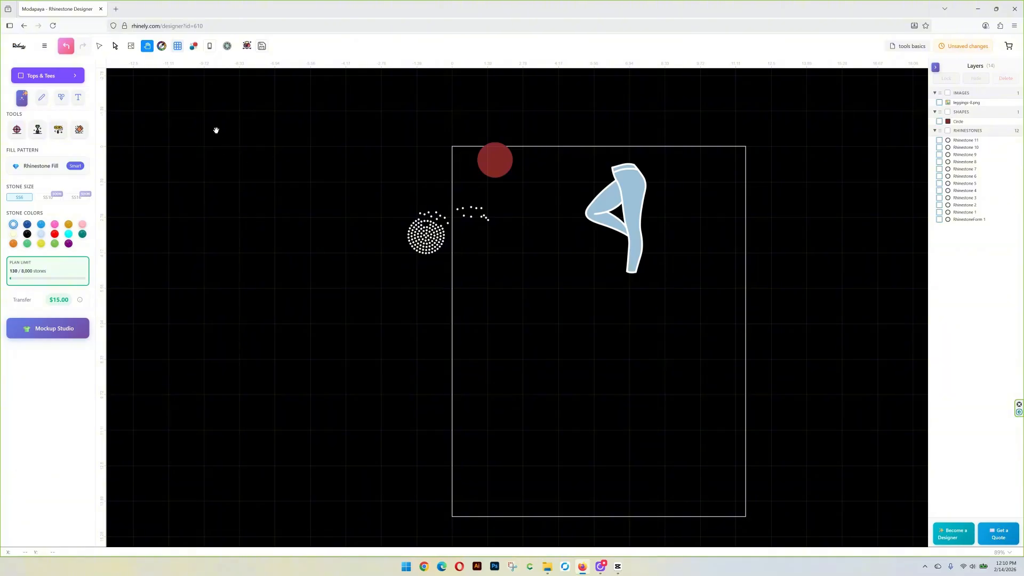
Toggle the canvas grid off and on at different zoom levels and leave it hidden
scroll(212, 91, up, 5)
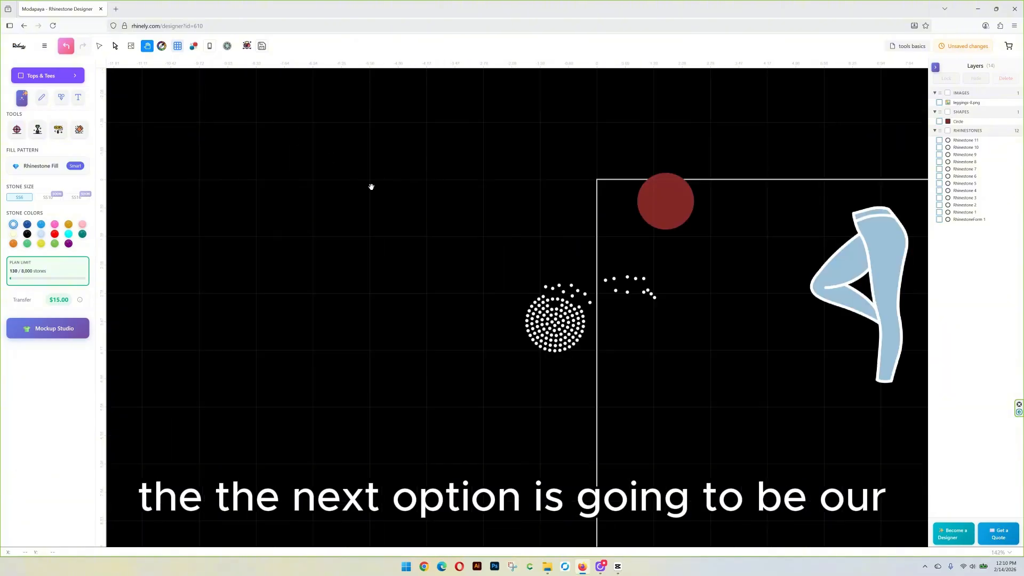
scroll(372, 187, down, 5)
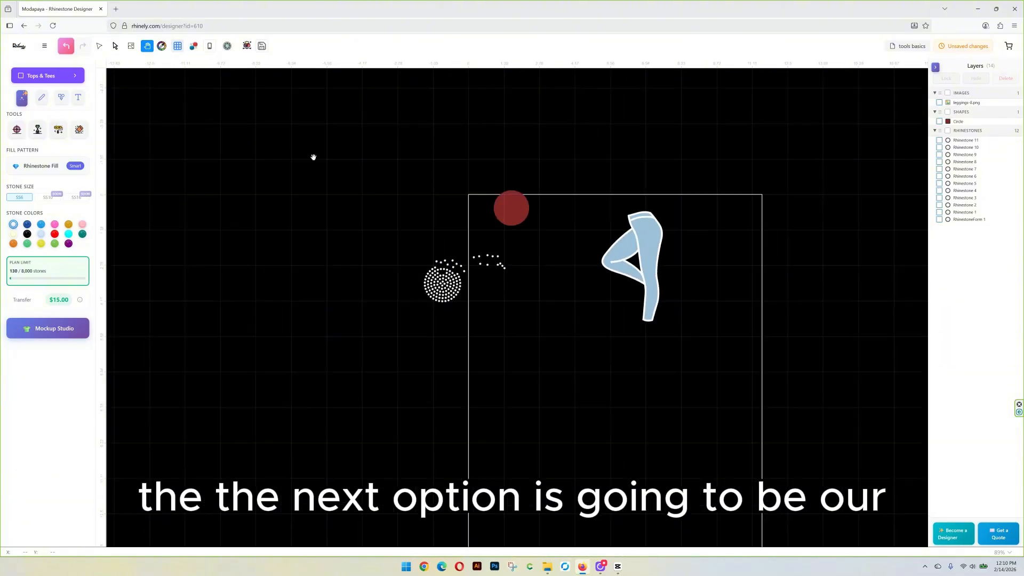
click(178, 46)
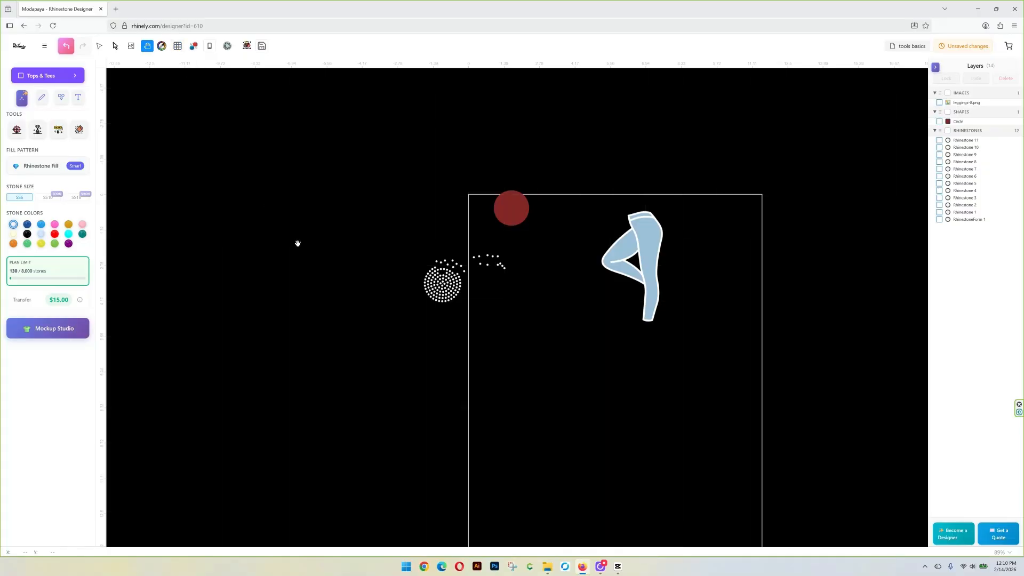
click(178, 46)
scroll(636, 365, down, 4)
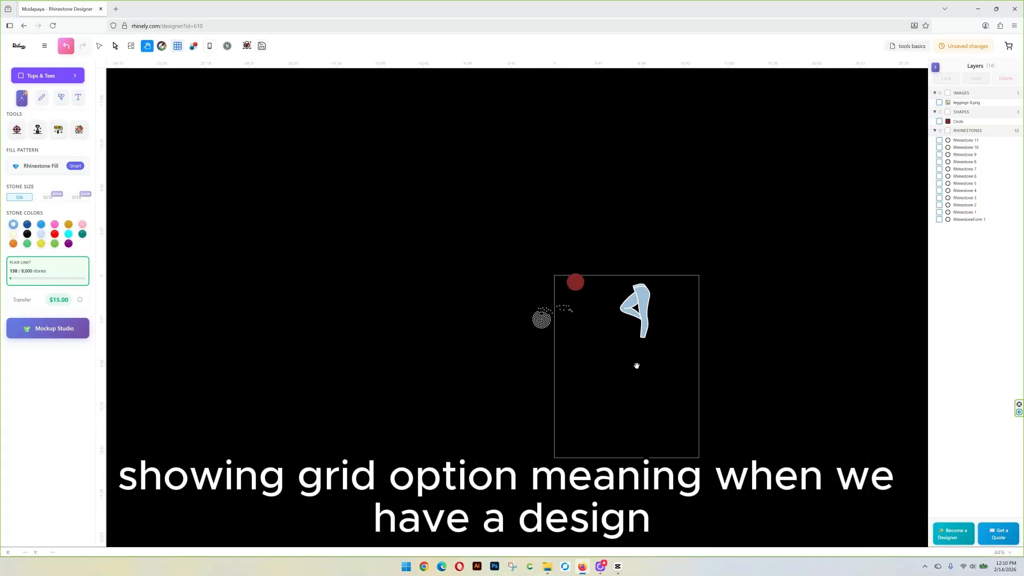
scroll(636, 373, up, 8)
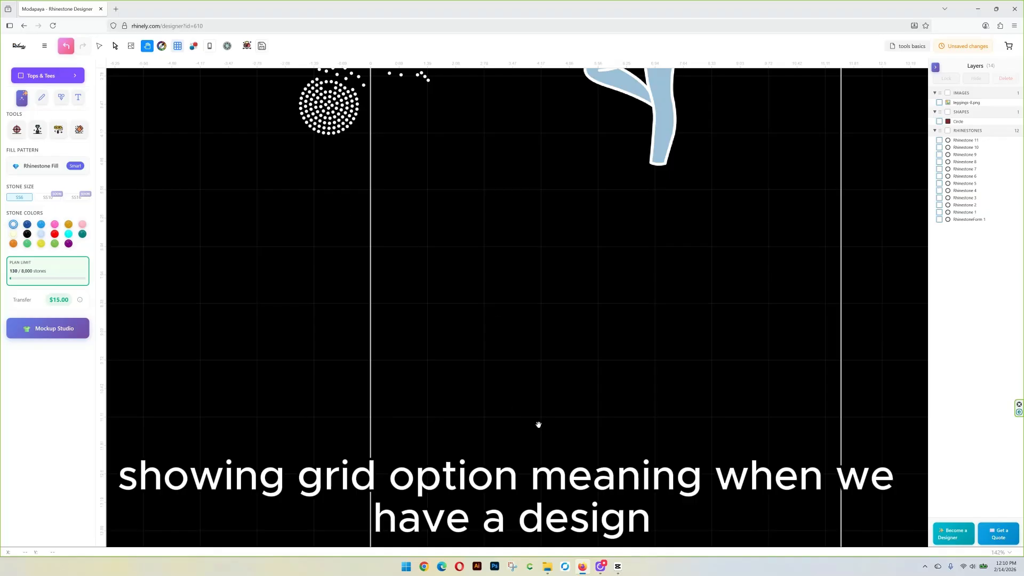
scroll(538, 424, down, 5)
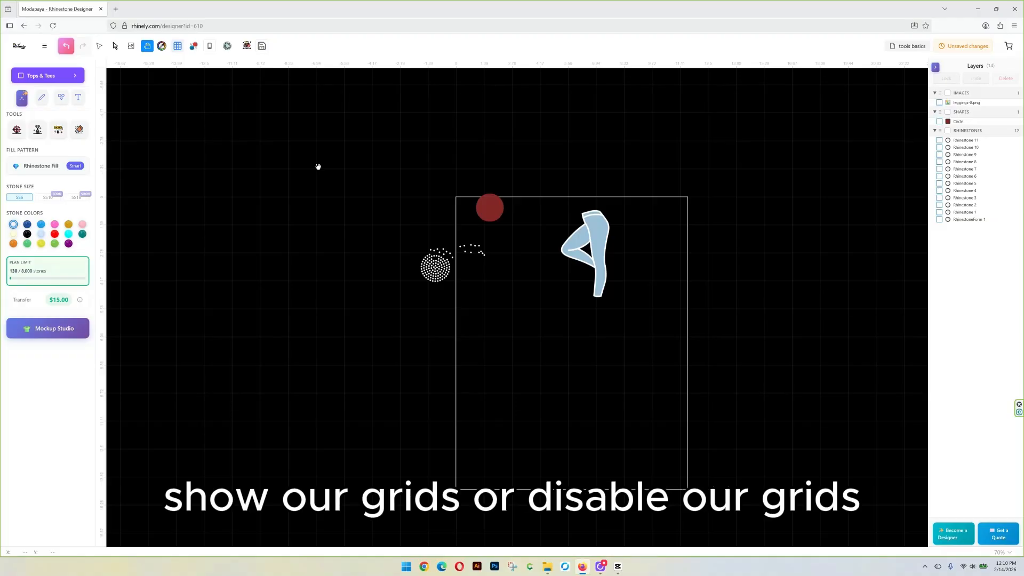
click(178, 46)
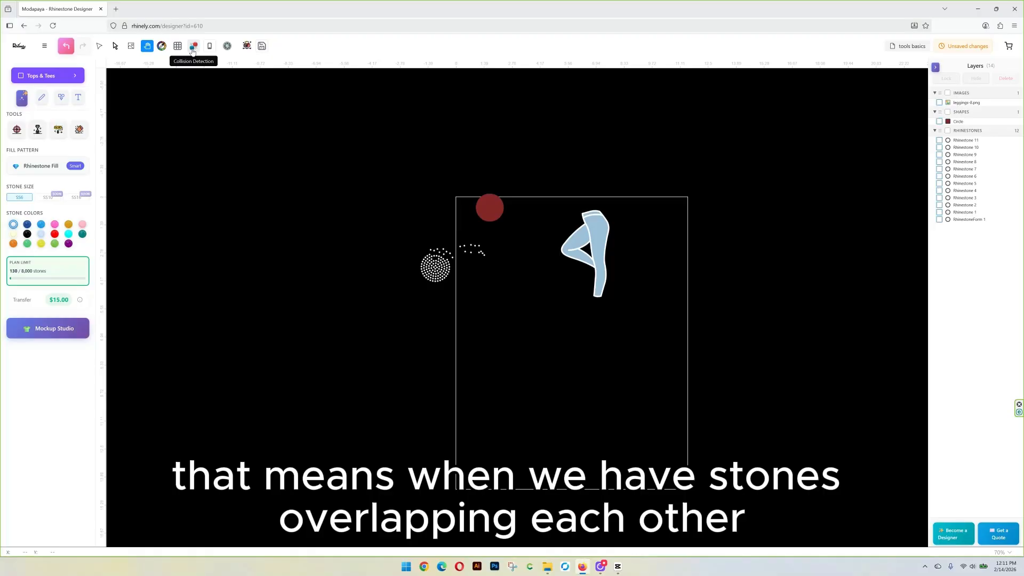
Use Direct Select to move one stone near the rhinestone circle's upper edge so it overlaps its neighbour
scroll(451, 254, up, 10)
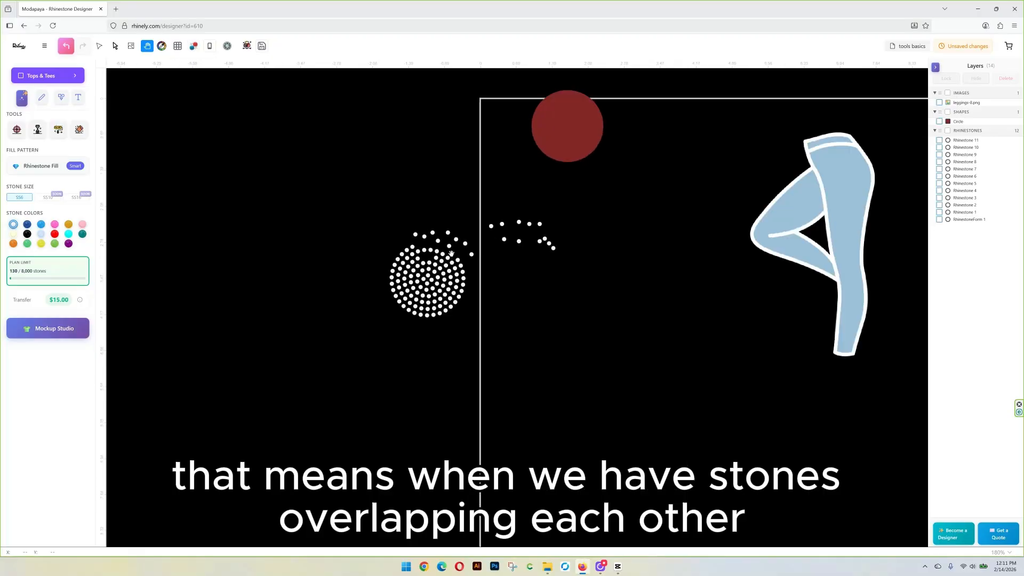
click(114, 46)
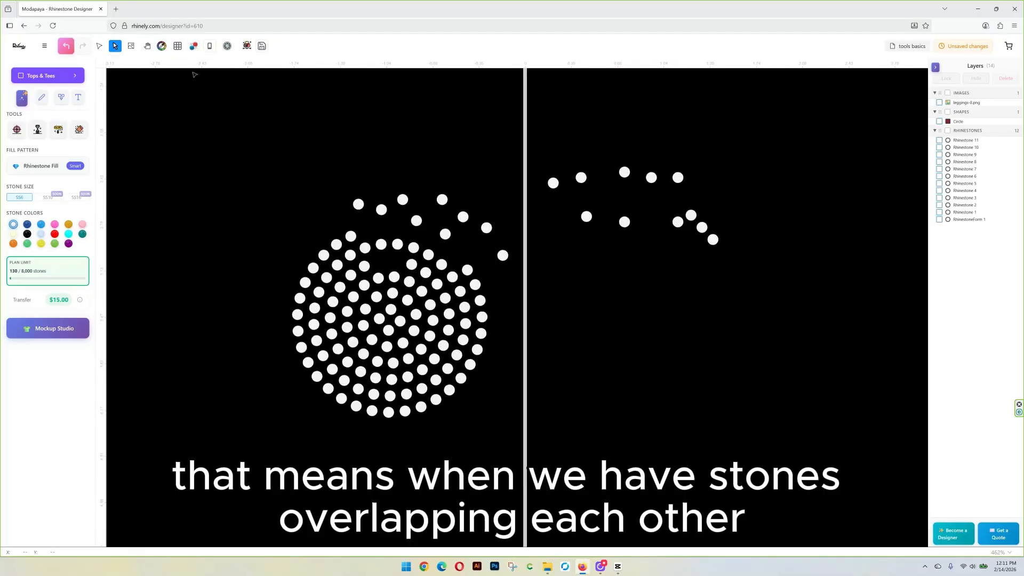
scroll(438, 226, up, 6)
drag(365, 297, 451, 322)
click(480, 311)
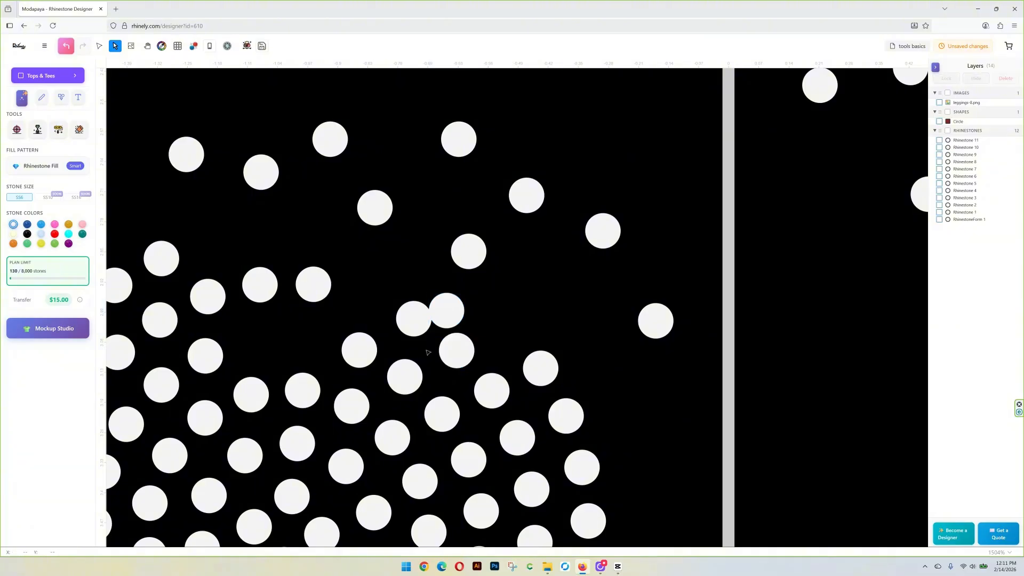
Turn on collision detection to flag the overlapping rhinestones
scroll(533, 293, down, 3)
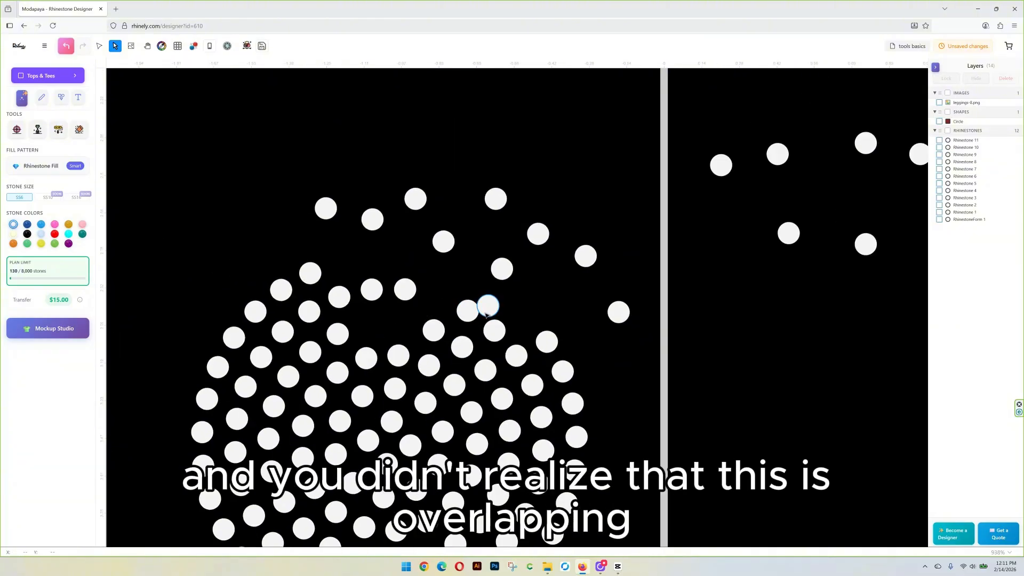
scroll(532, 271, down, 3)
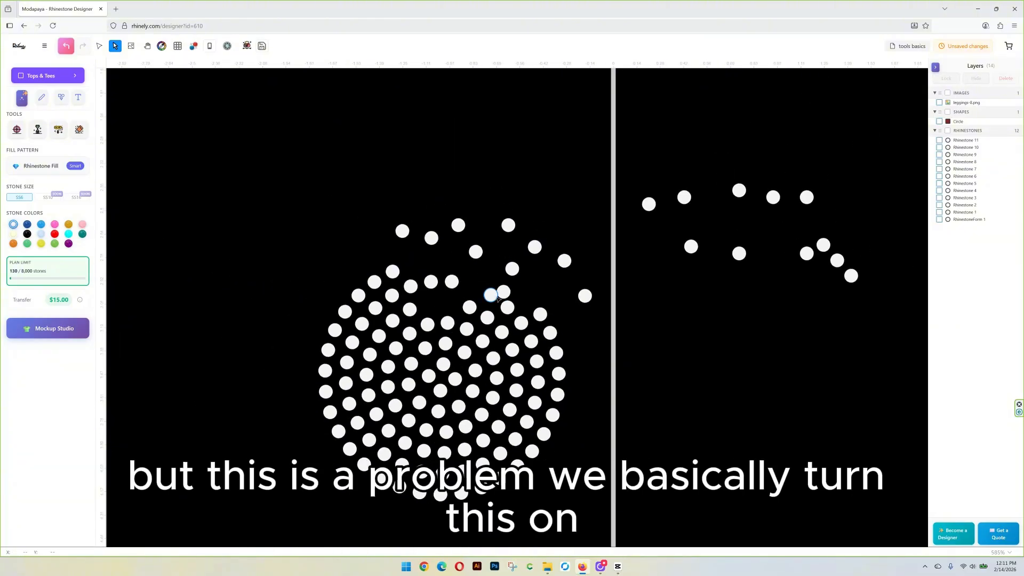
click(194, 49)
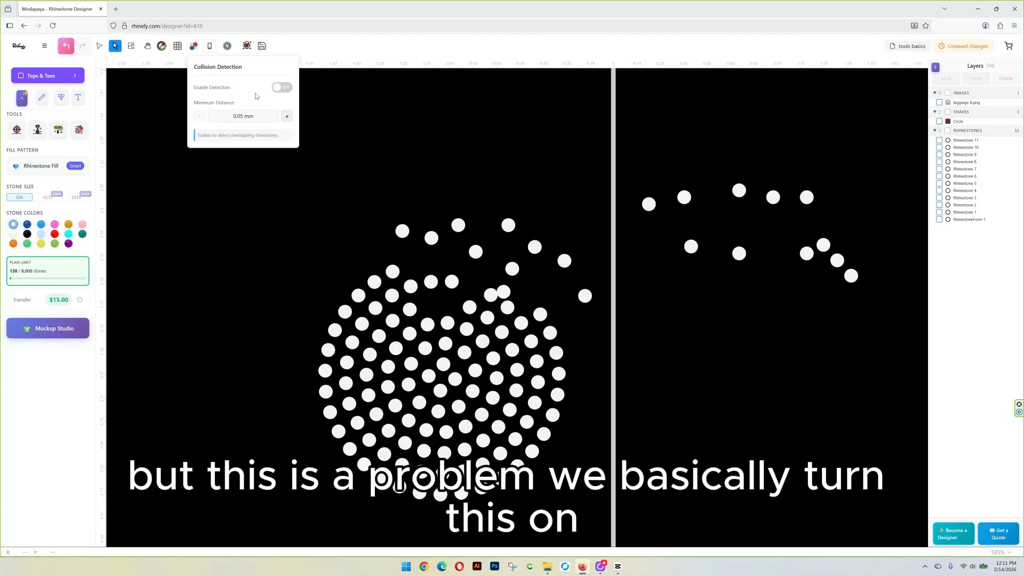
click(279, 88)
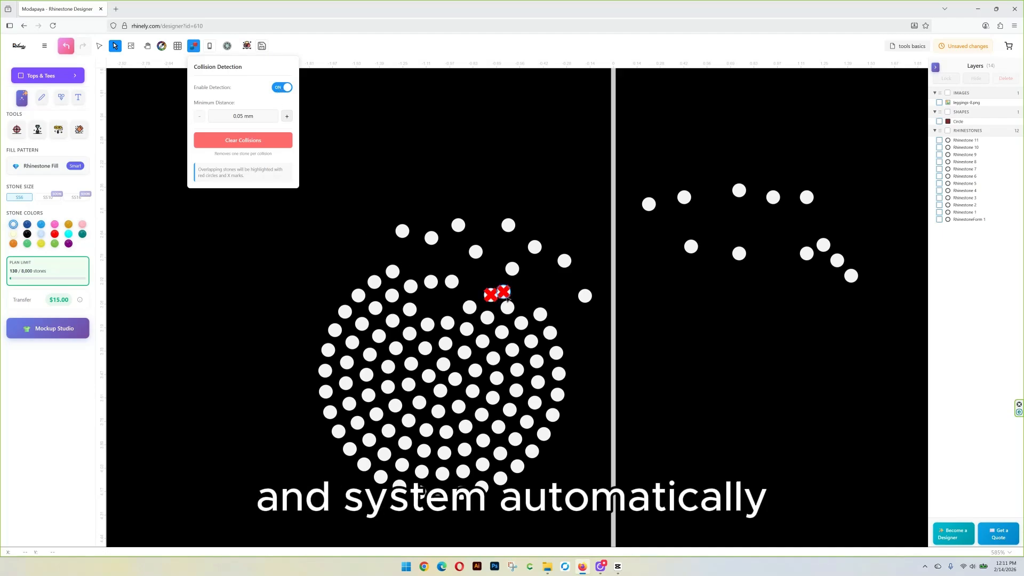
Move the two flagged rhinestones apart, shifting the second one into the gap near the circle's upper edge
scroll(495, 296, up, 10)
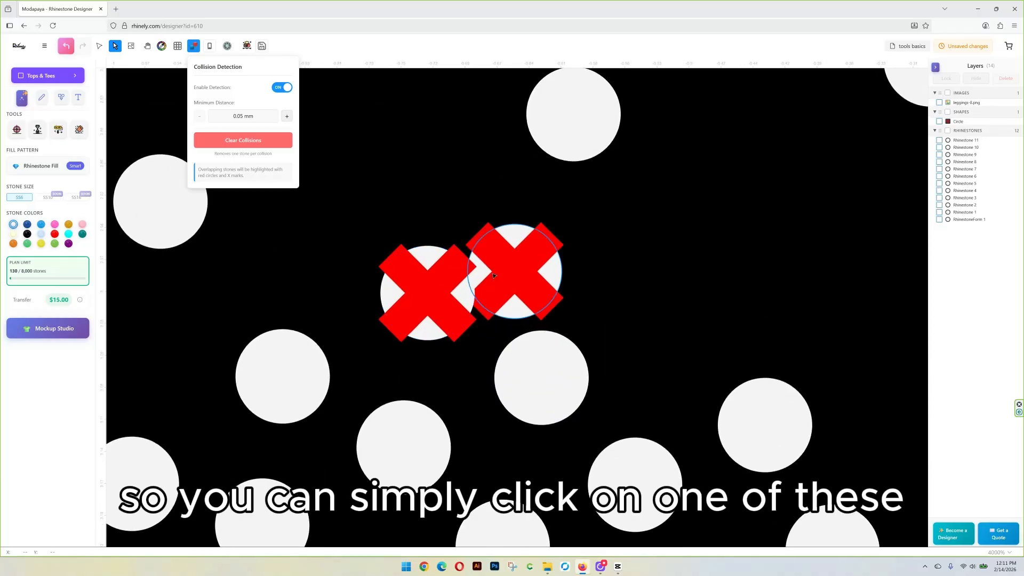
drag(504, 280, 515, 281)
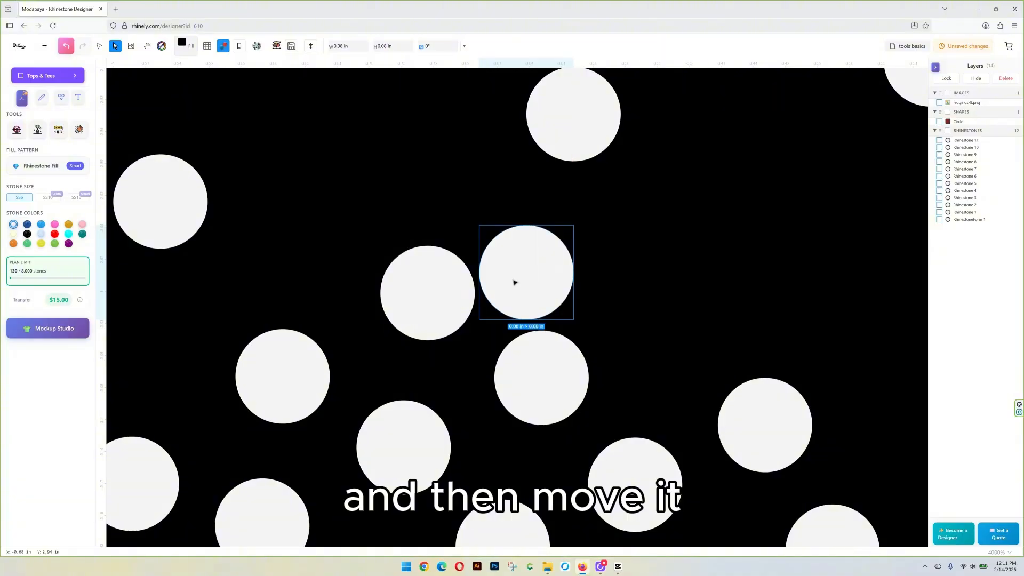
scroll(498, 292, down, 6)
scroll(475, 295, up, 6)
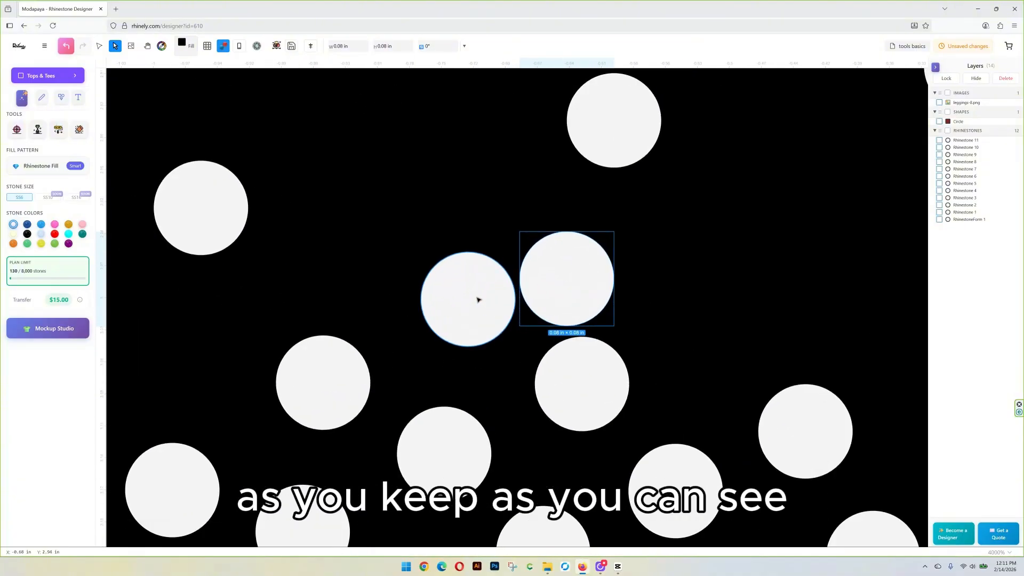
drag(475, 300, 388, 253)
scroll(389, 254, down, 10)
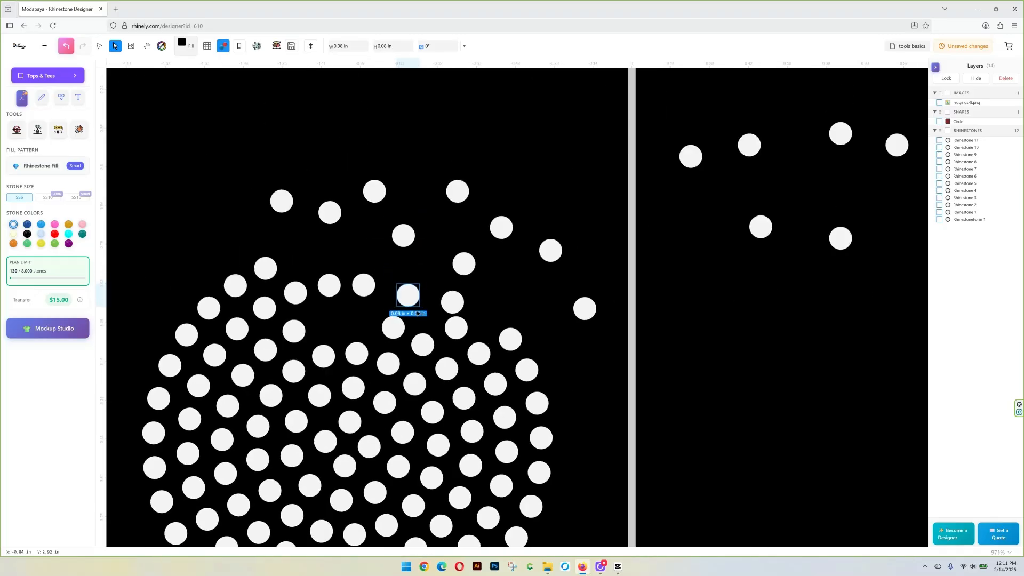
Turn collision detection off and close its settings
click(223, 46)
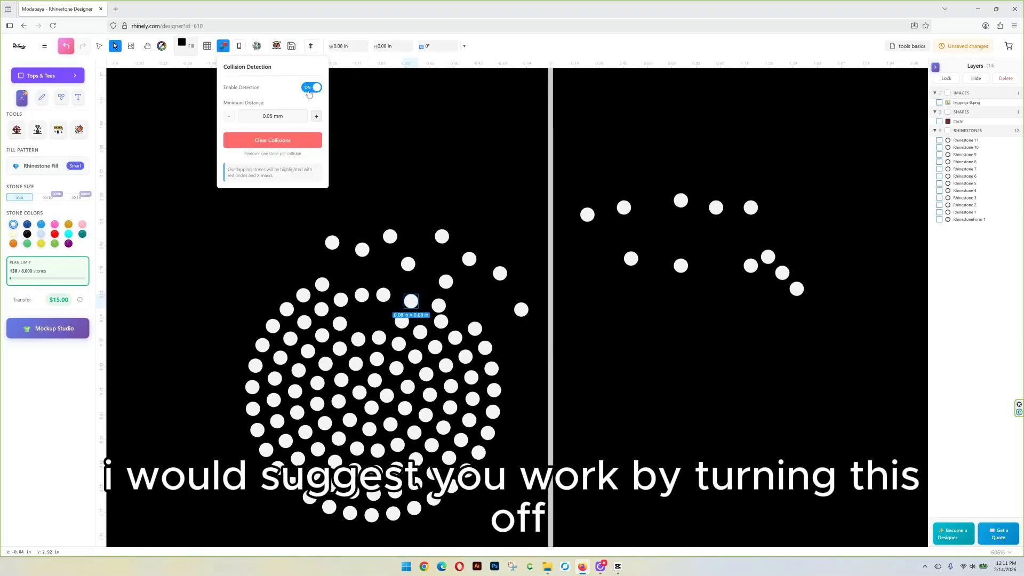
click(309, 88)
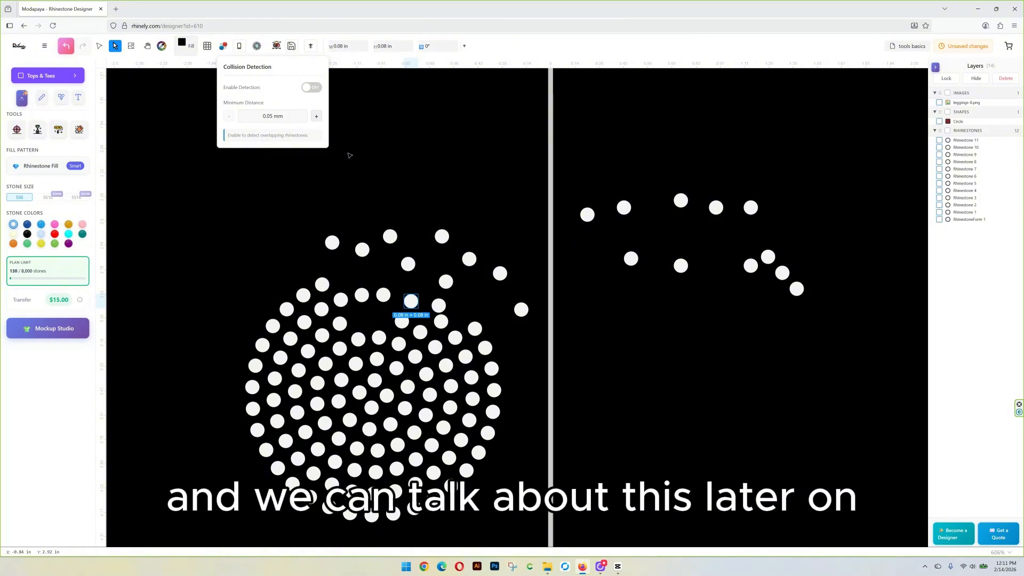
click(375, 131)
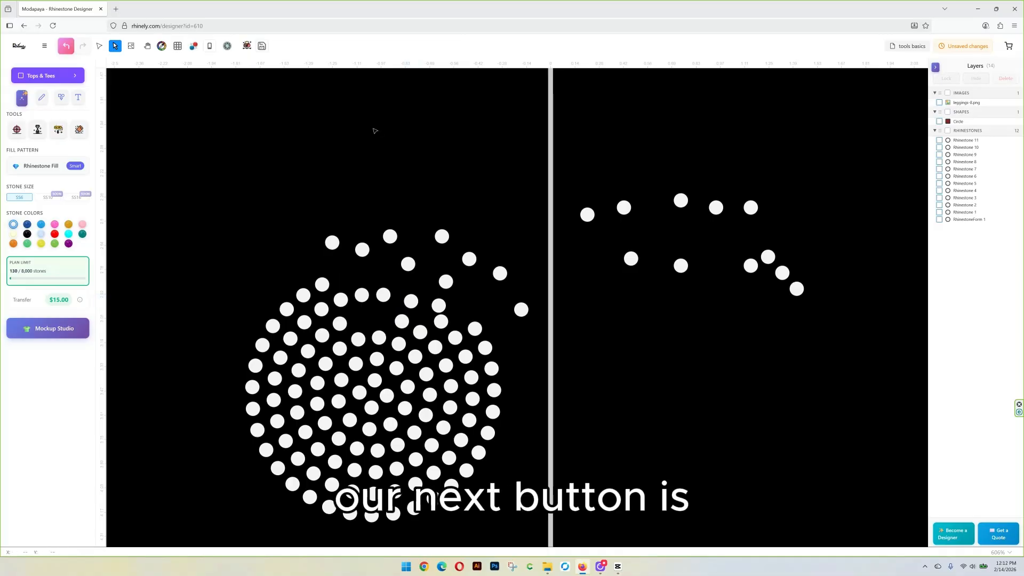
Toggle the artboard orientation between landscape and portrait twice, ending in portrait
scroll(414, 274, down, 5)
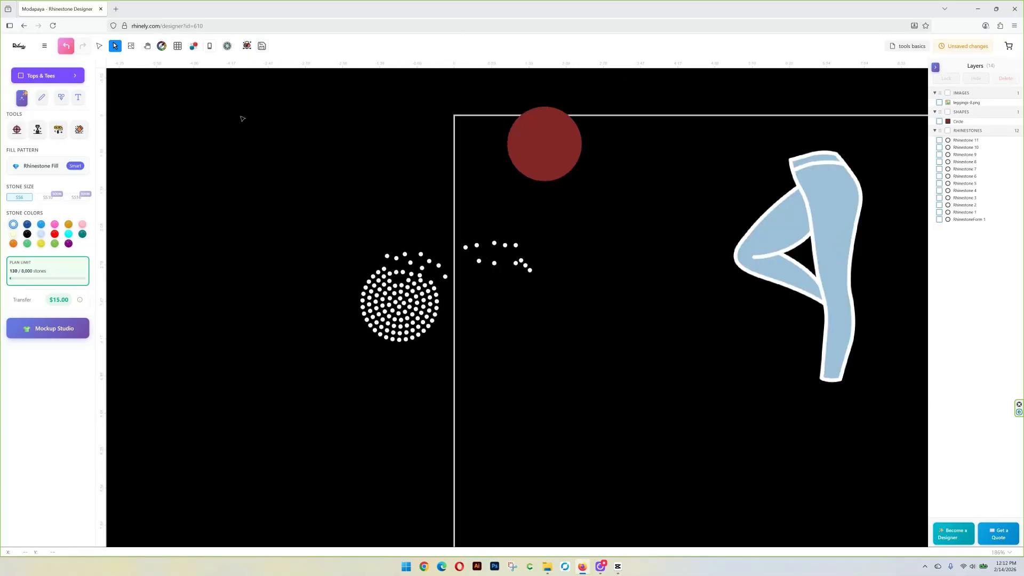
scroll(279, 158, down, 5)
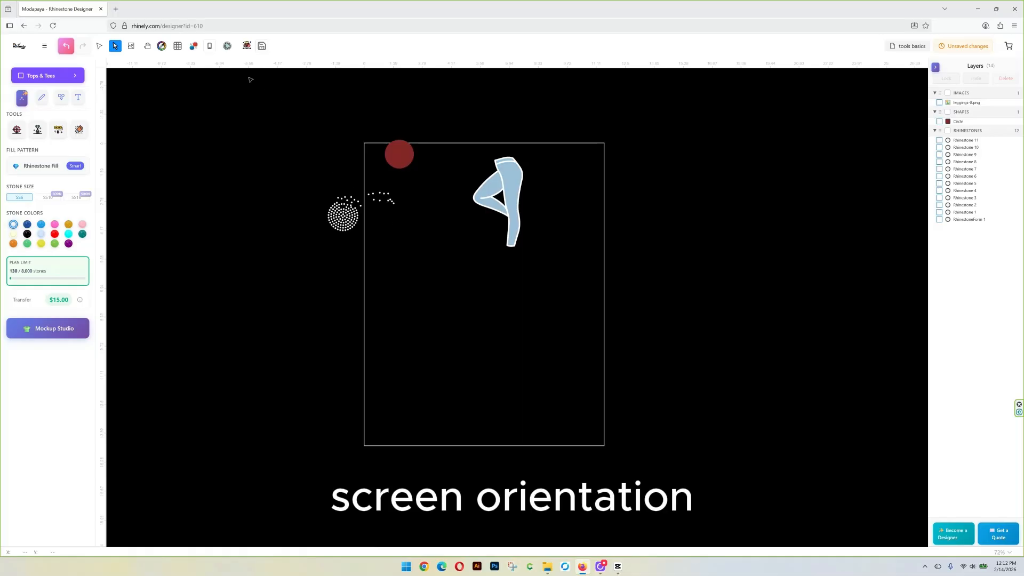
click(210, 47)
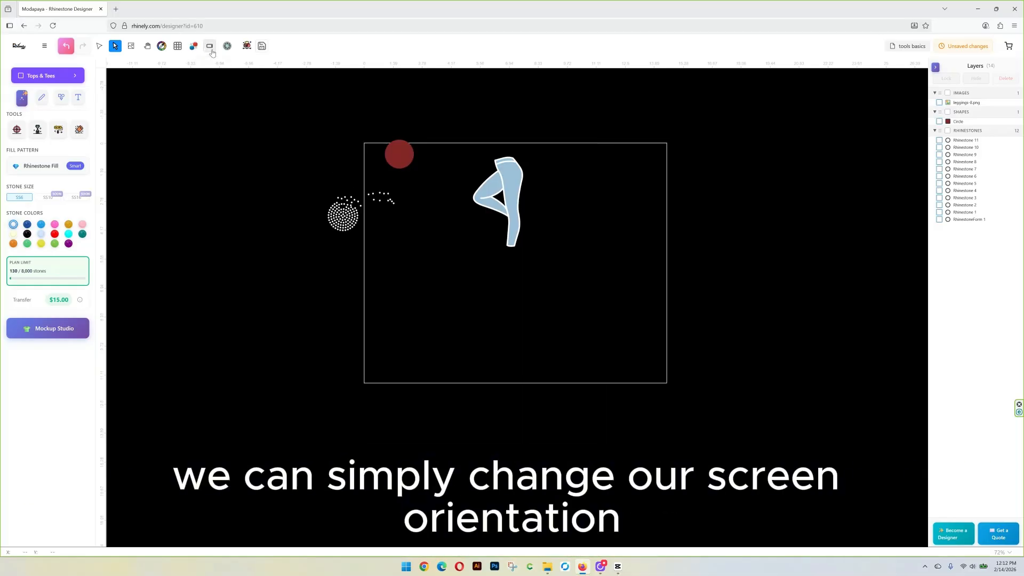
click(211, 48)
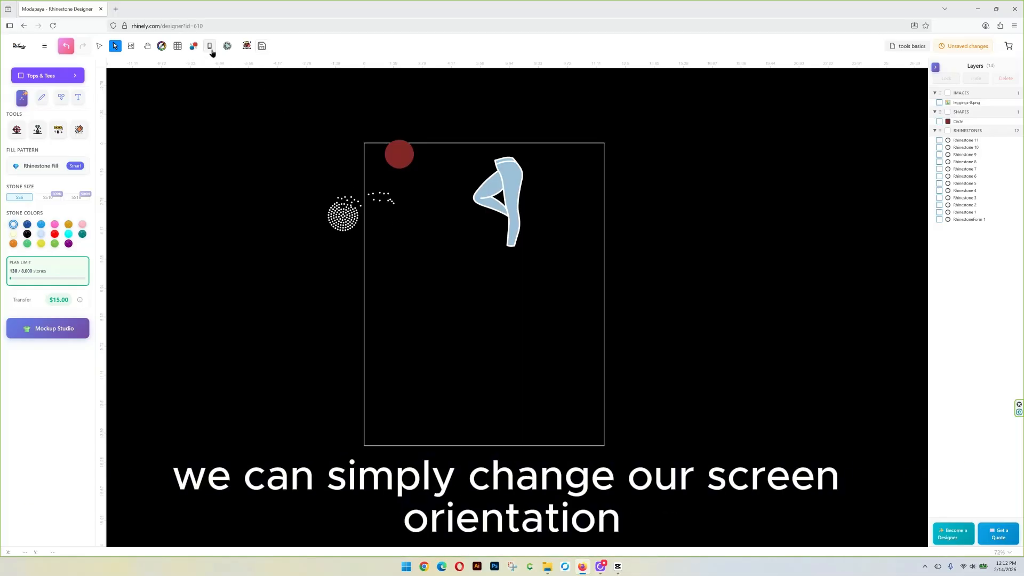
click(210, 47)
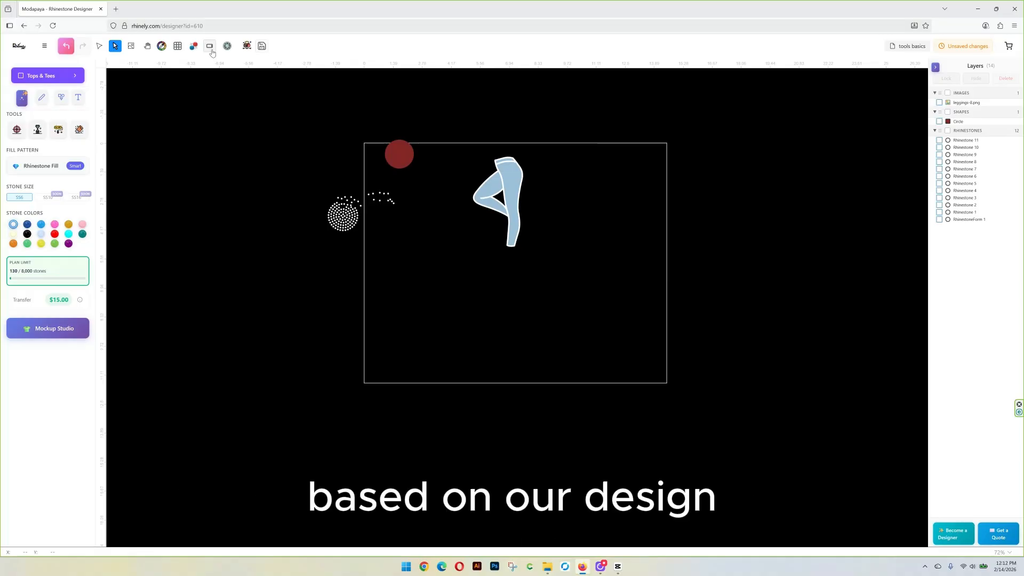
click(210, 48)
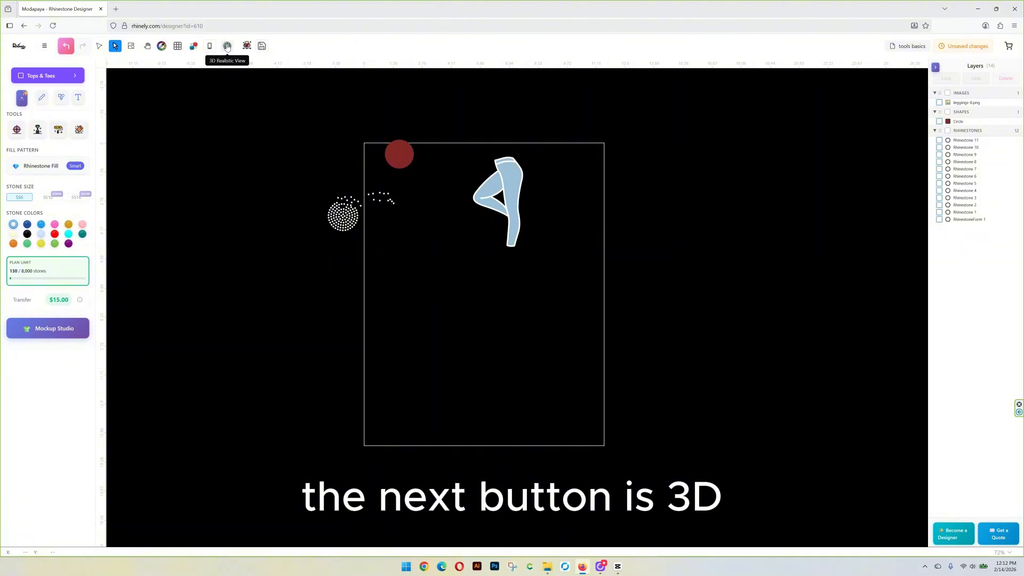
Turn on the 3D Realistic View and inspect the rhinestone circle's stones up close
scroll(299, 192, up, 10)
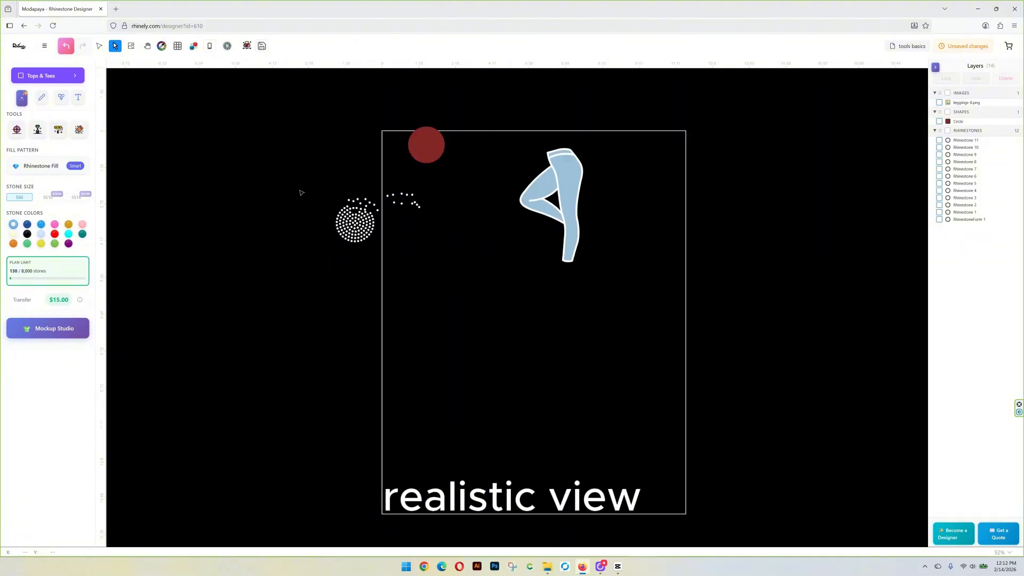
scroll(495, 264, up, 5)
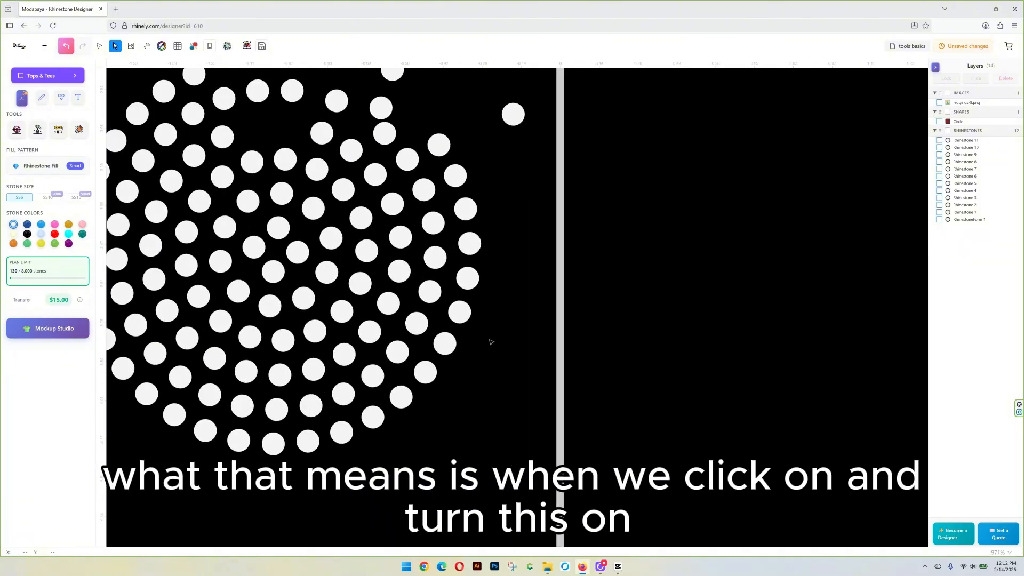
click(227, 46)
scroll(316, 229, up, 5)
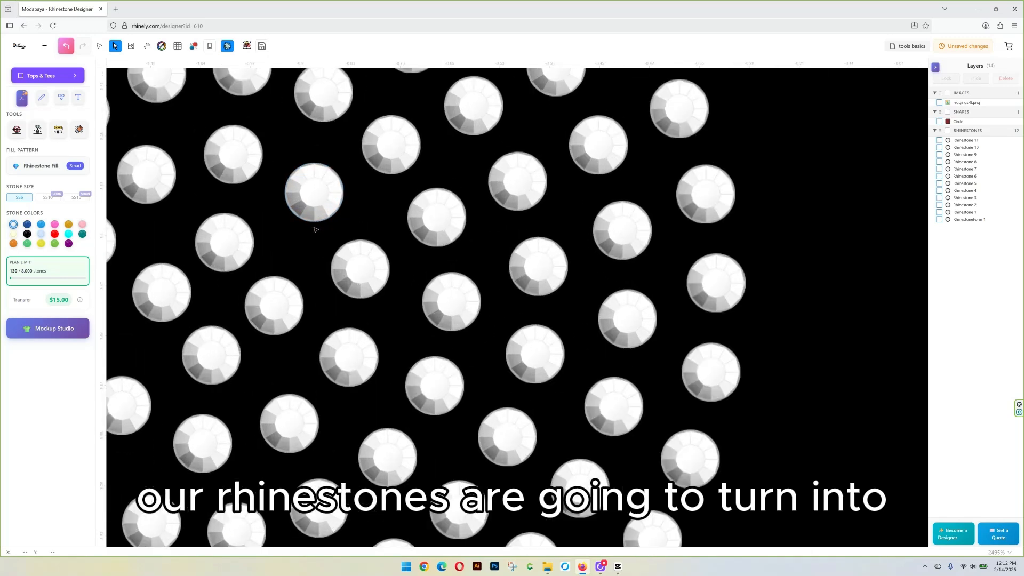
scroll(316, 229, up, 2)
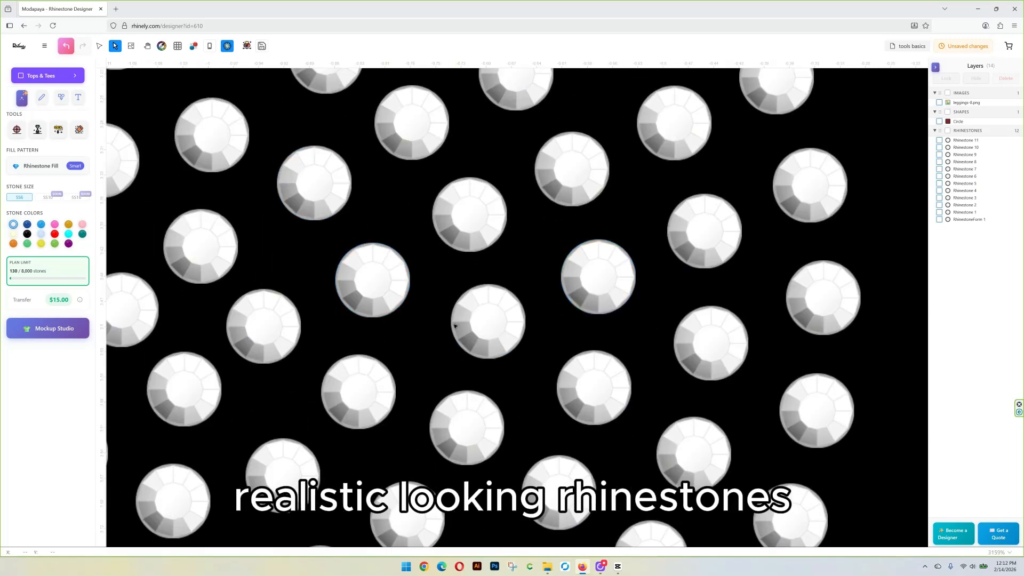
scroll(459, 292, down, 5)
scroll(459, 292, down, 5)
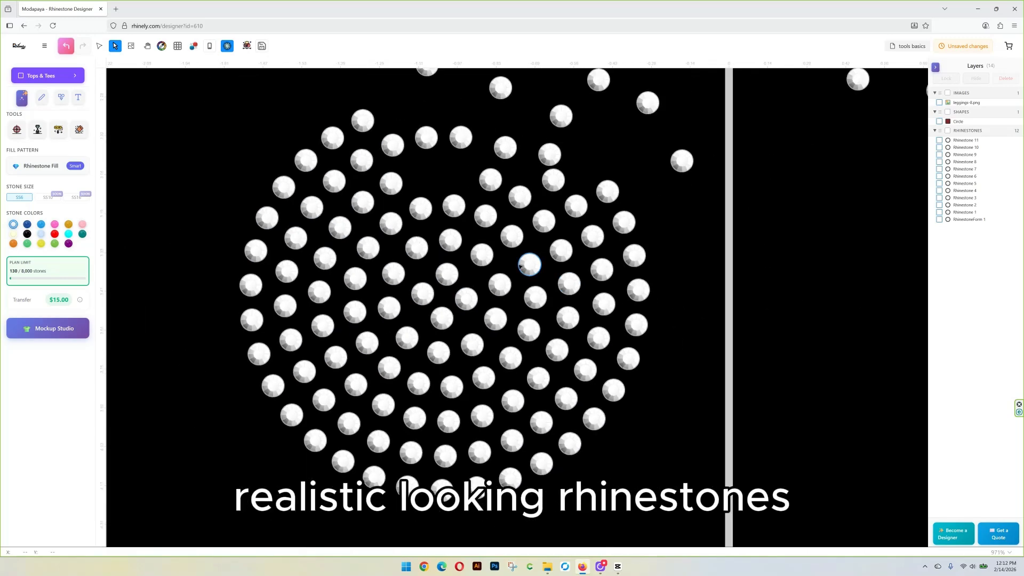
scroll(522, 265, down, 1)
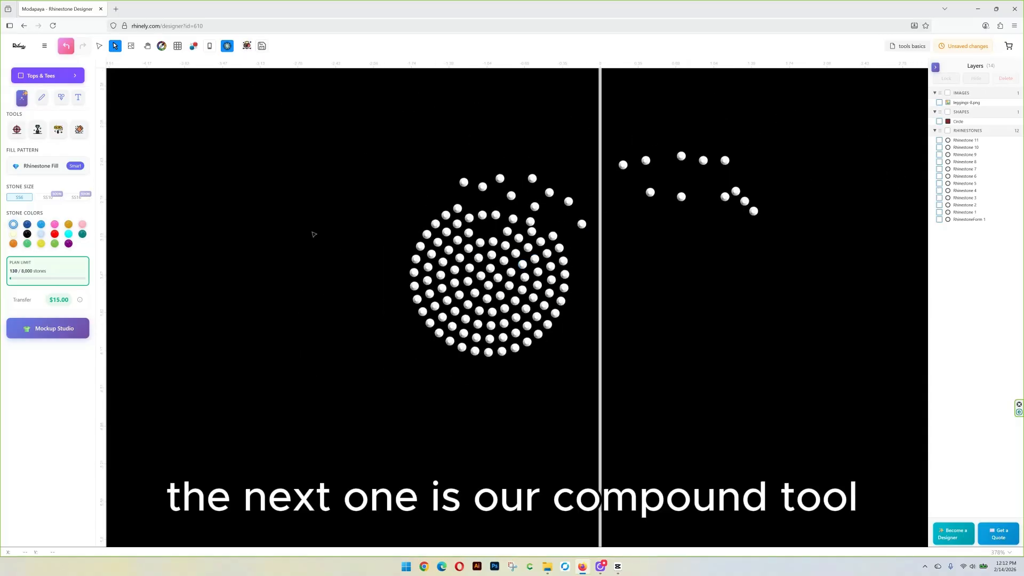
Duplicate the dark red circle and place the copy up and to the right, partly overlapping the original
scroll(354, 333, down, 4)
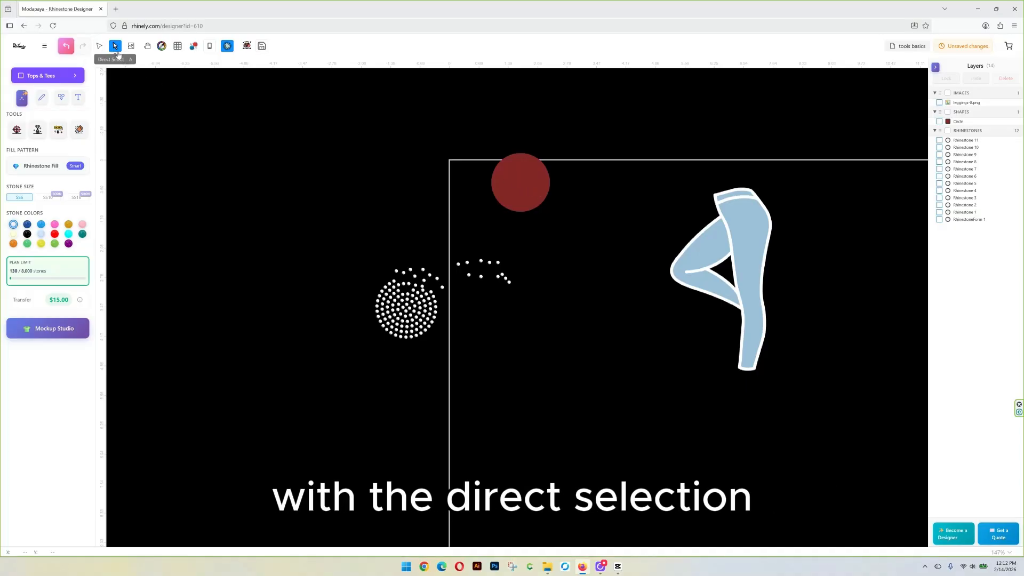
click(101, 49)
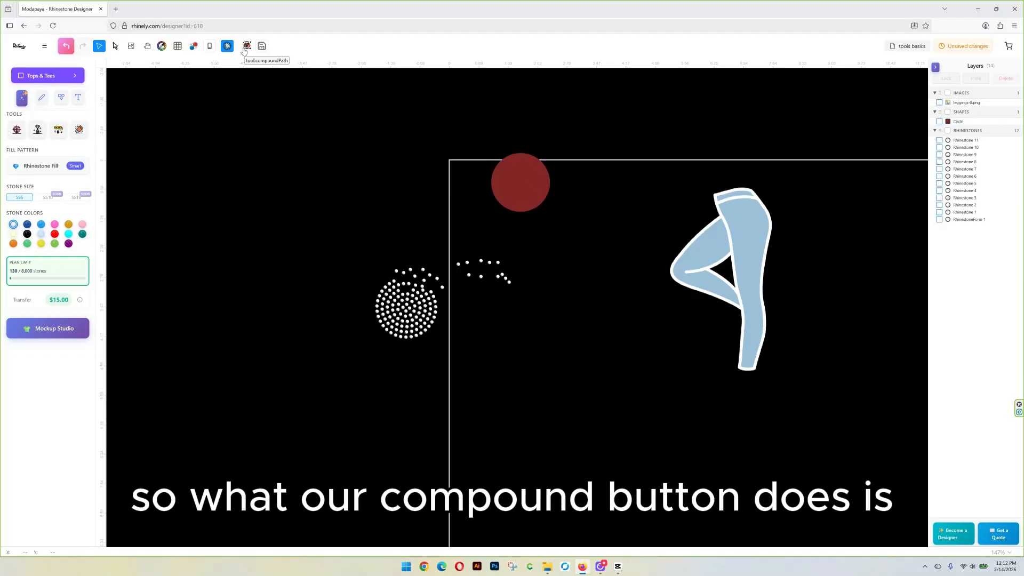
click(527, 186)
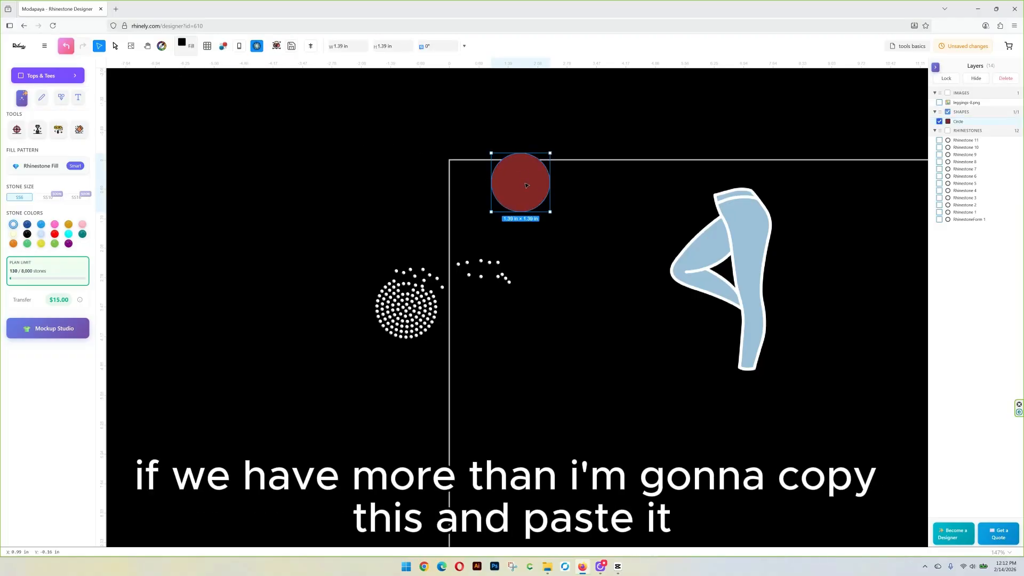
key(ctrl+c)
key(ctrl+v)
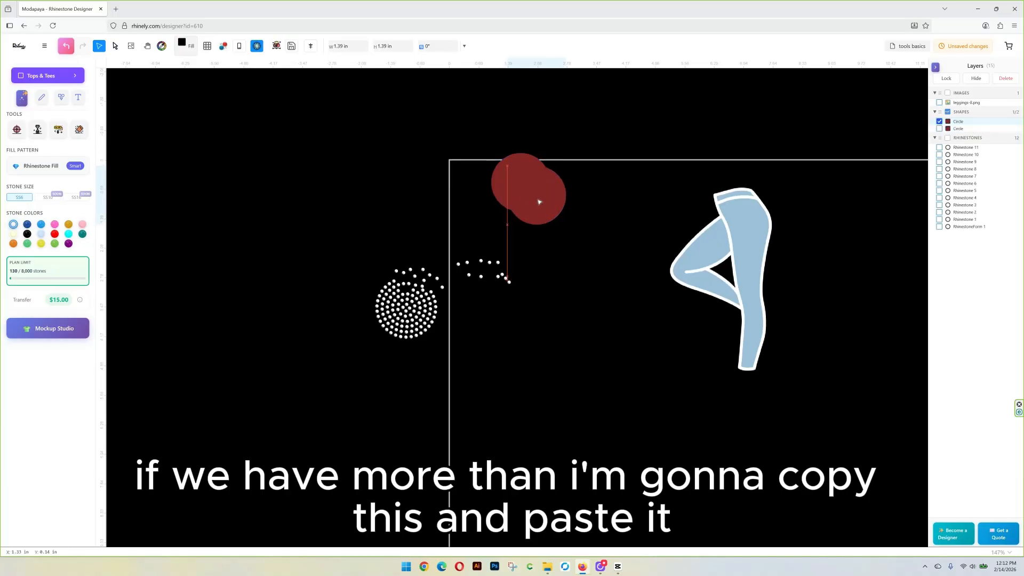
drag(538, 202, 555, 162)
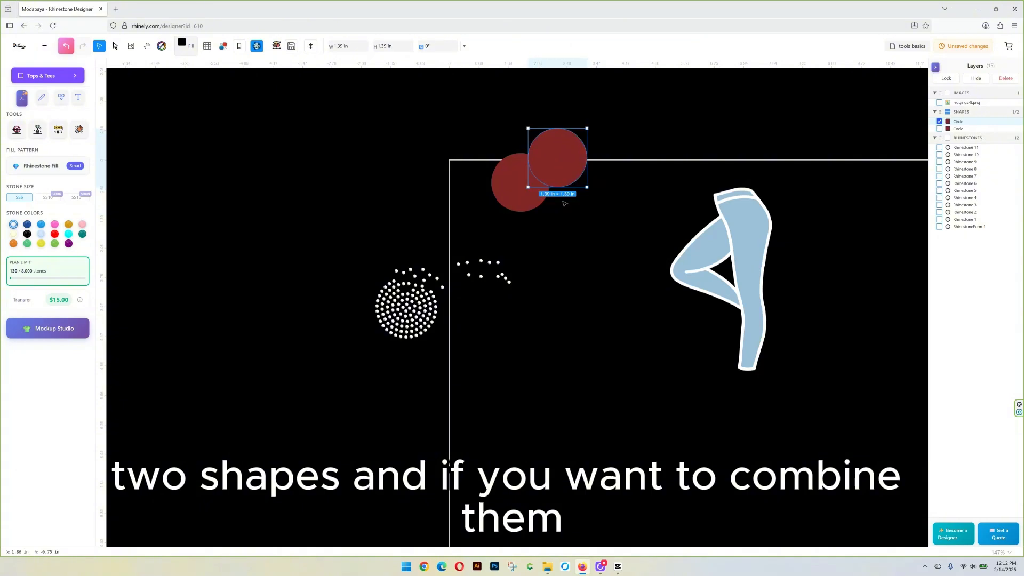
click(609, 234)
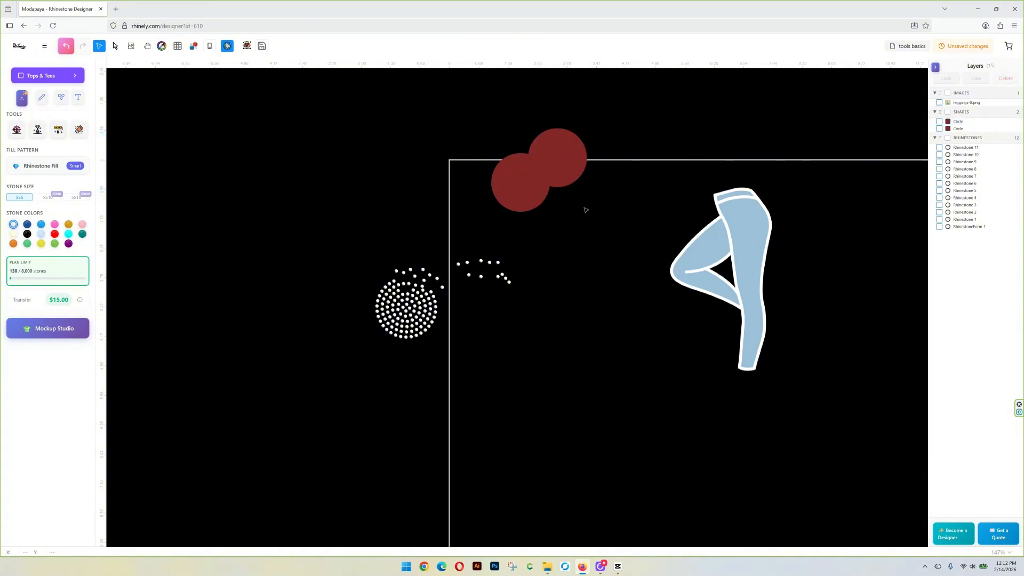
Unite the two overlapping dark red circles with Union and move the combined shape left, across the artboard's upper-left corner
drag(586, 209, 484, 138)
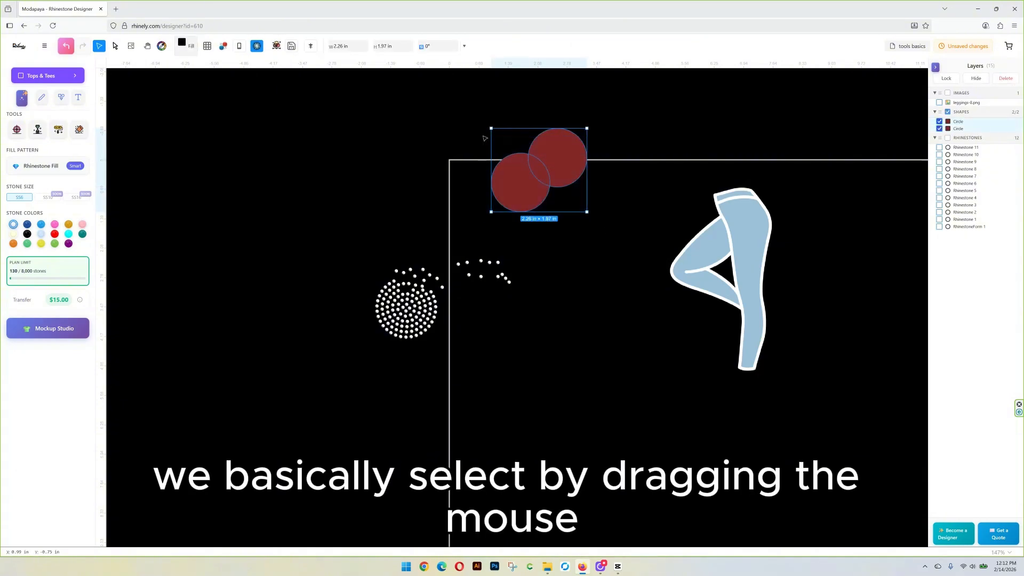
click(449, 142)
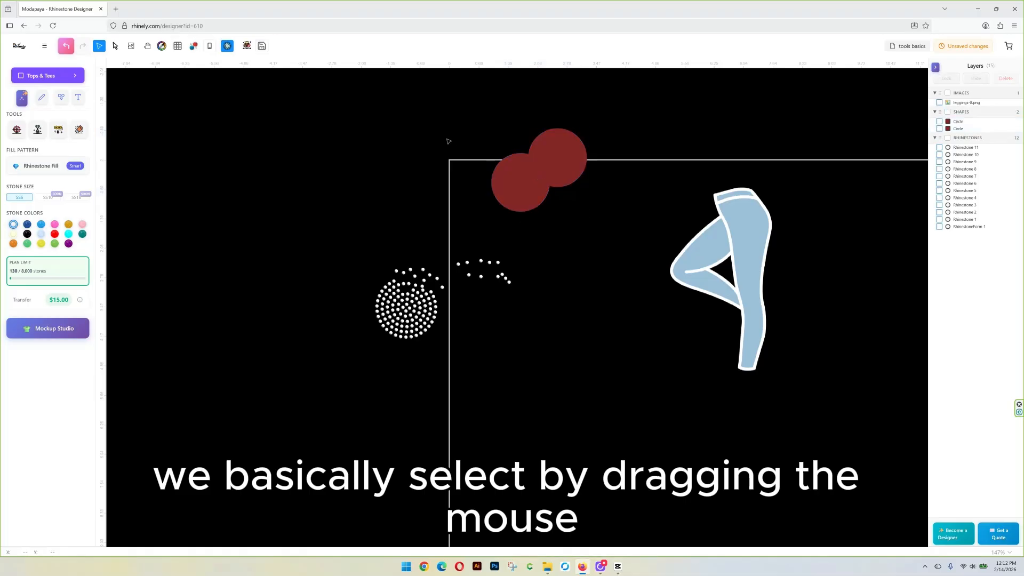
click(510, 191)
shift+click(560, 160)
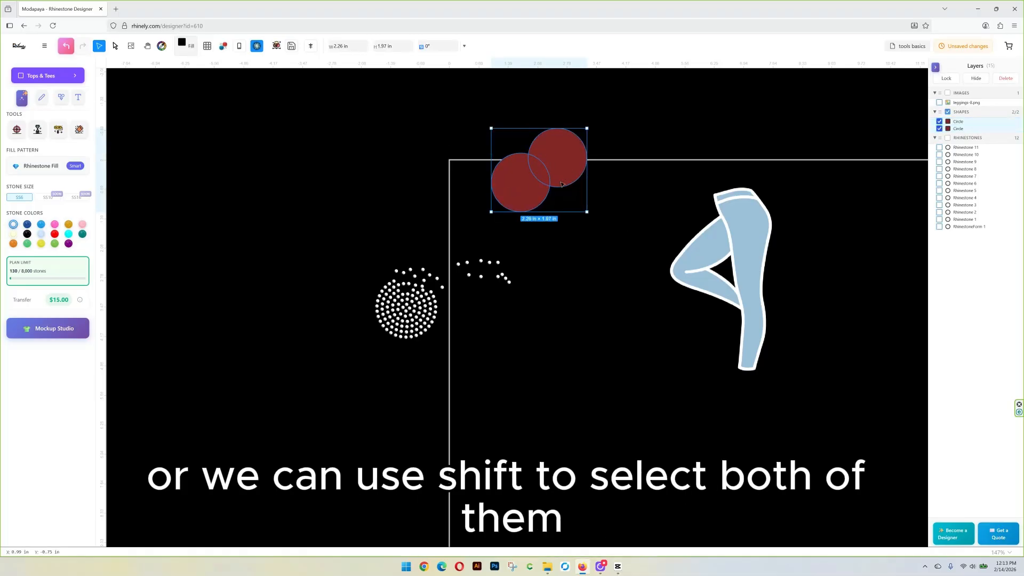
click(276, 45)
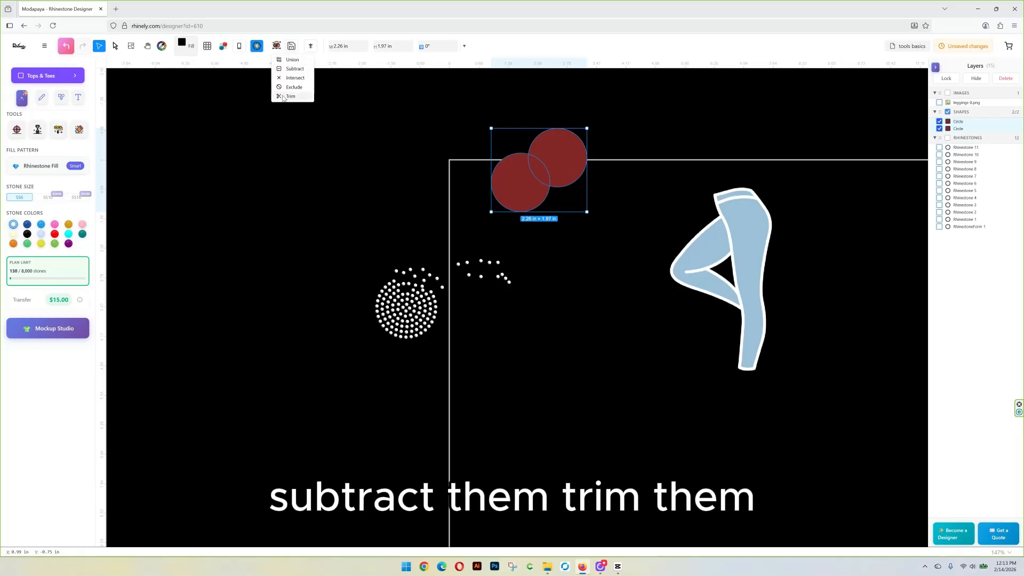
click(291, 63)
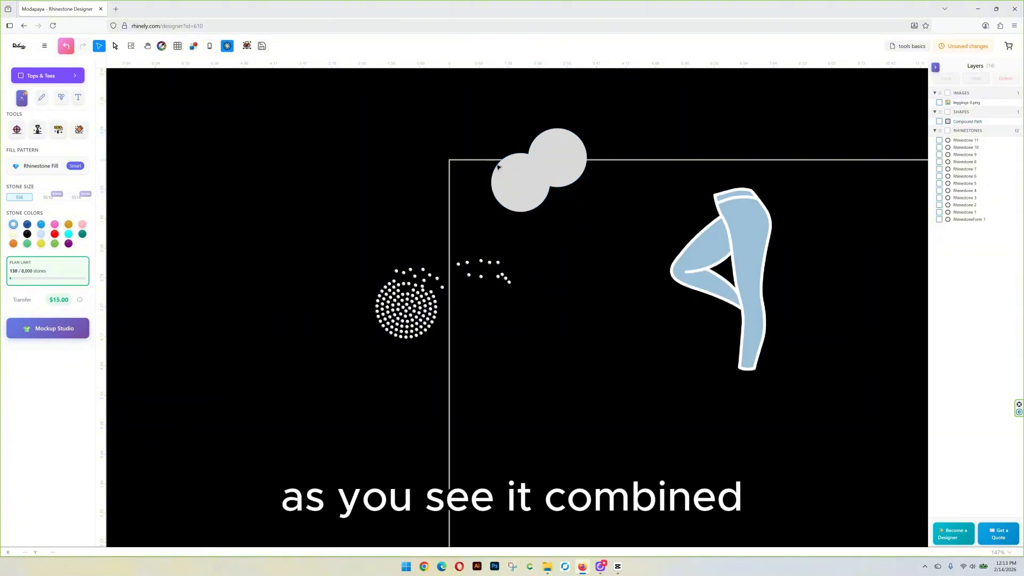
drag(498, 166, 417, 171)
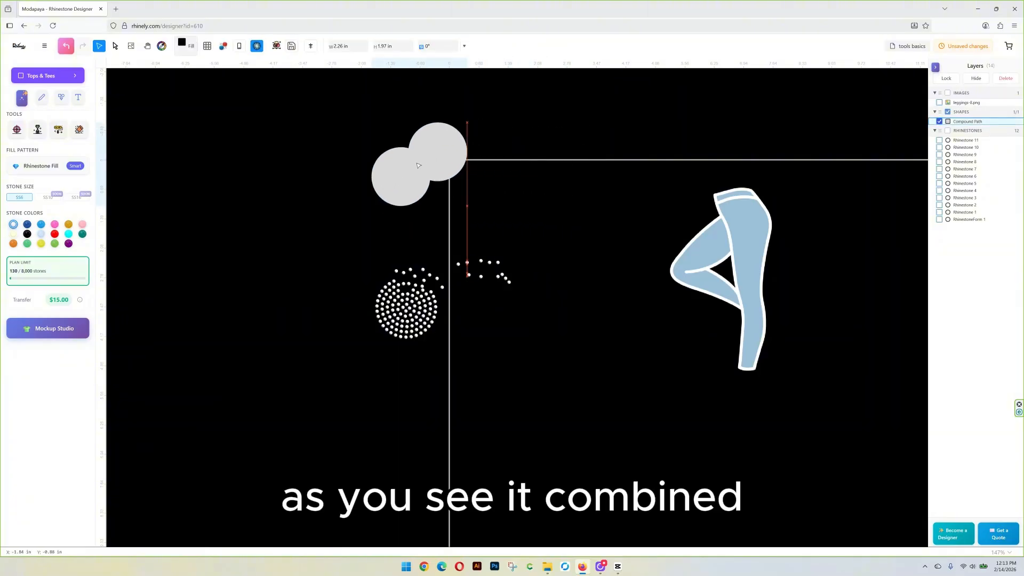
Paste another dark red circle, shrink it to about 0.55 by 0.51 in, and place it inside the compound path's upper-right lobe
click(516, 206)
key(ctrl+v)
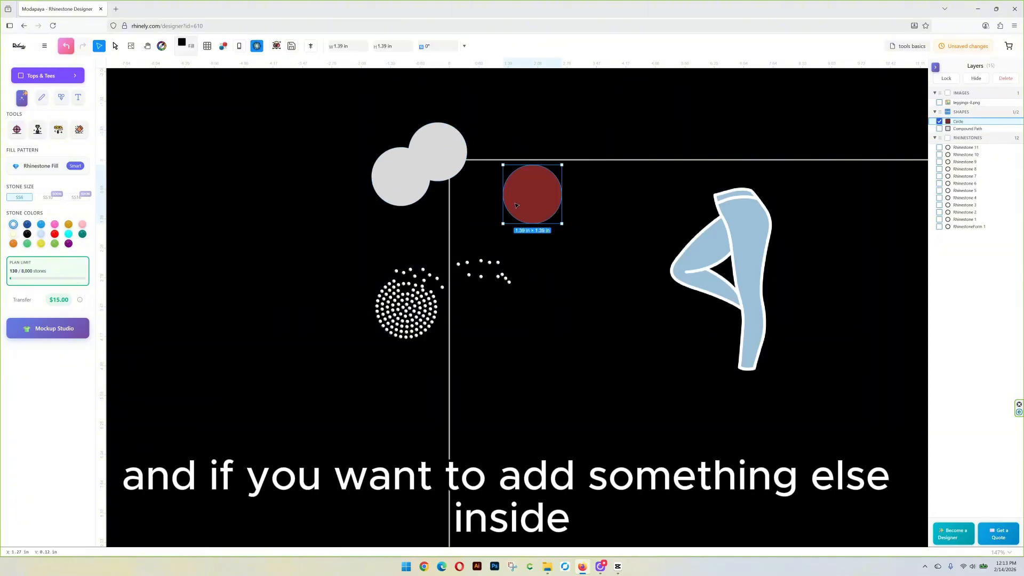
drag(563, 226, 447, 155)
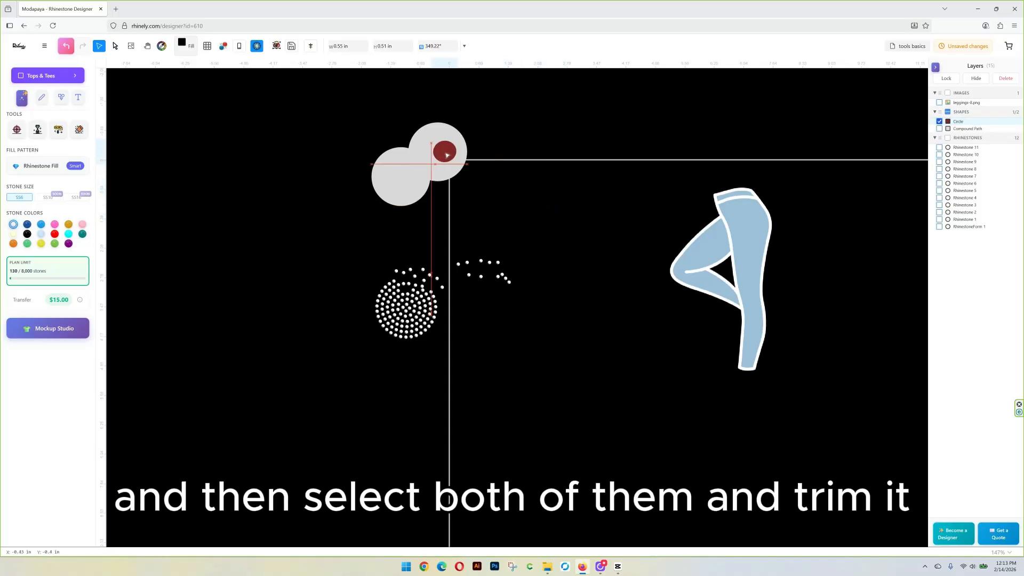
Trim the compound path with the small red circle, and move the trimmed shape right, away from the circle
mouse_move(527, 215)
mouse_down()
mouse_move(400, 120)
mouse_move(343, 117)
mouse_up()
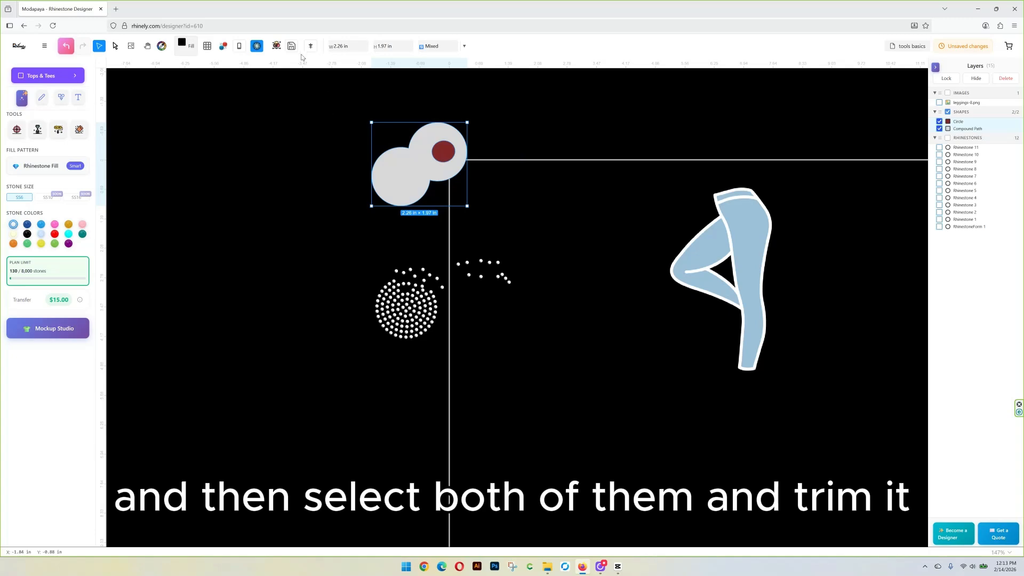
click(276, 46)
click(296, 96)
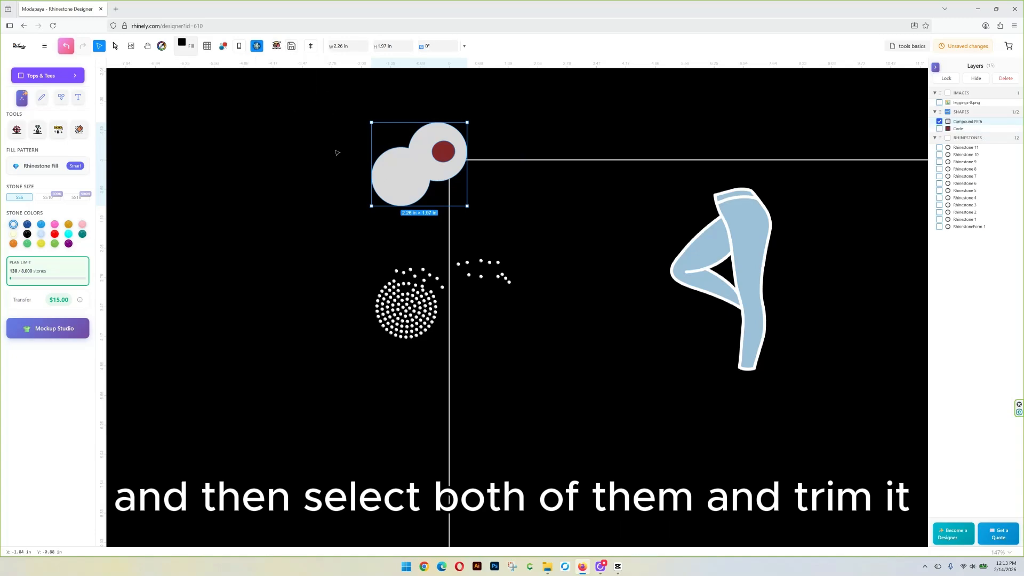
drag(407, 176, 499, 216)
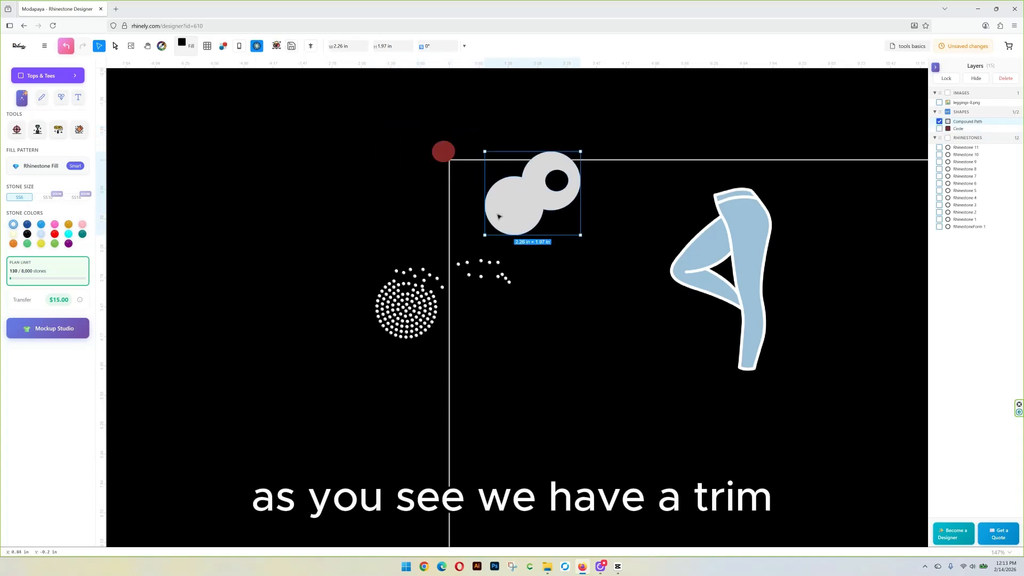
click(611, 254)
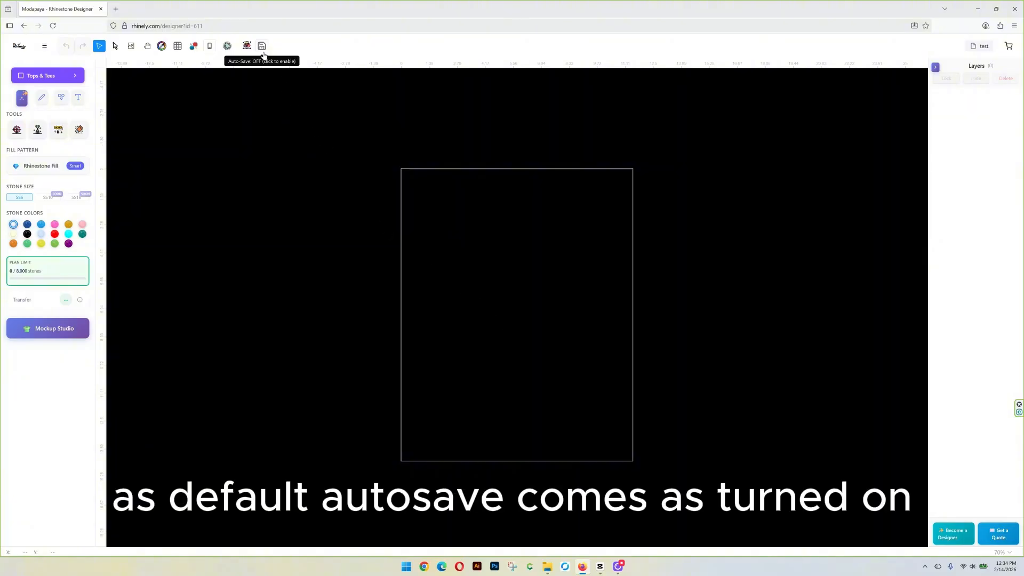
Enable auto-save for the empty test design, switch it off, and enable it again, dismissing each notice
click(263, 48)
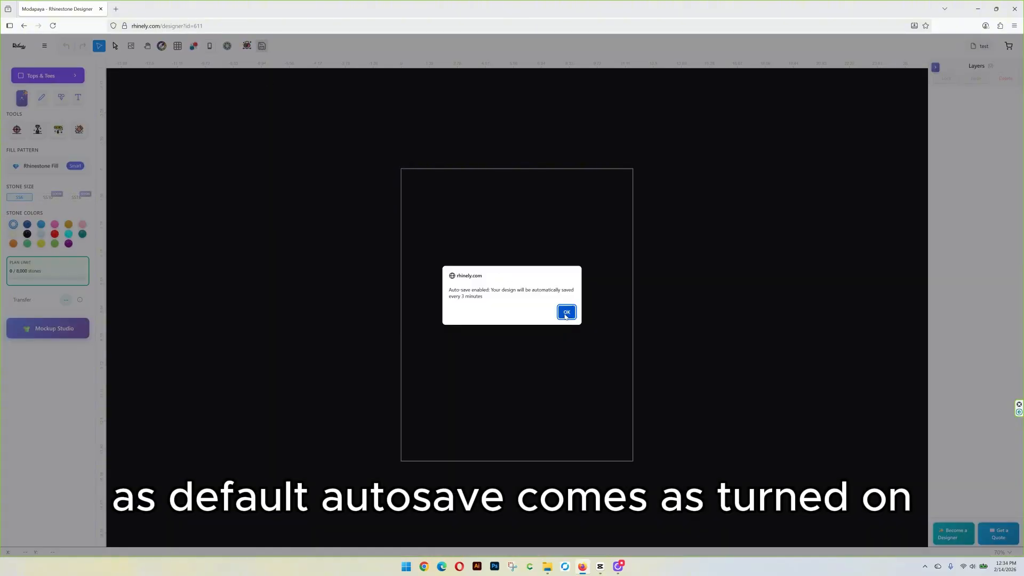
click(566, 312)
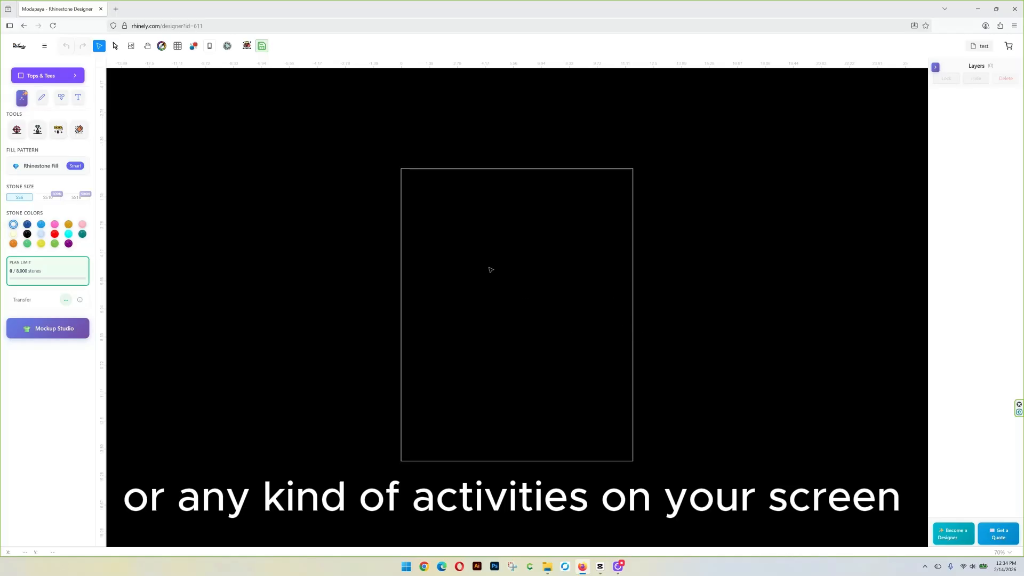
click(262, 49)
click(566, 313)
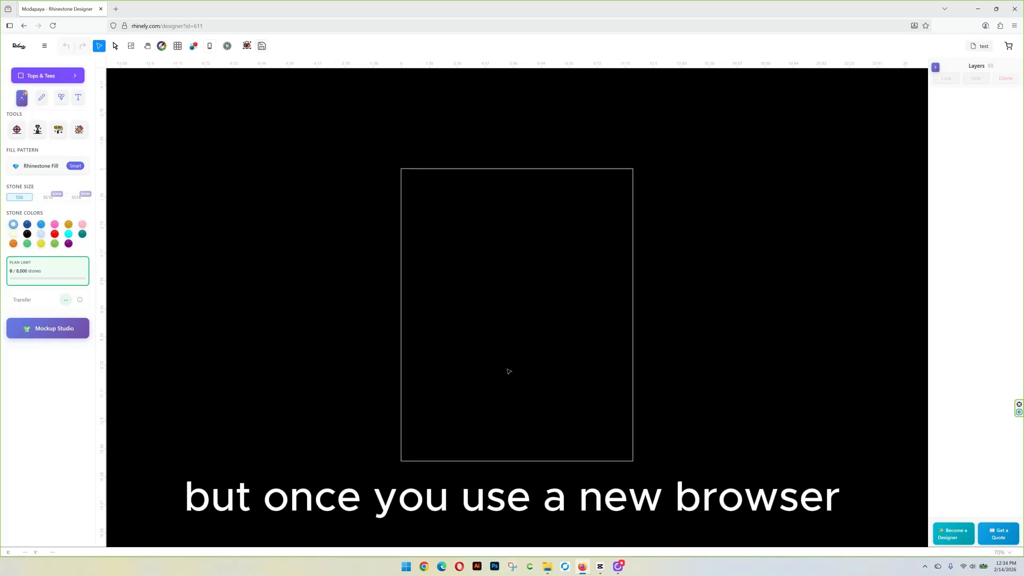
click(262, 46)
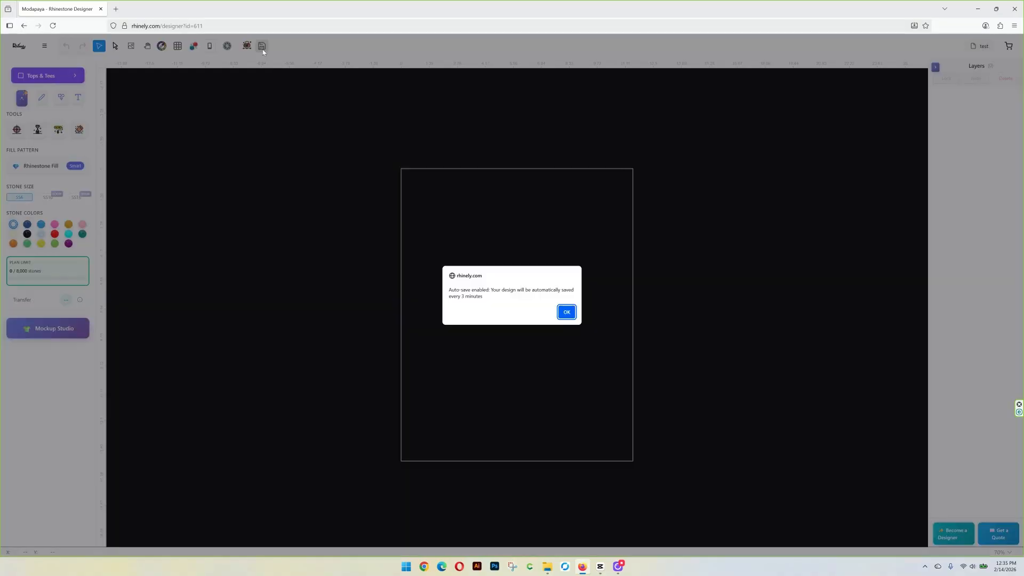
click(569, 314)
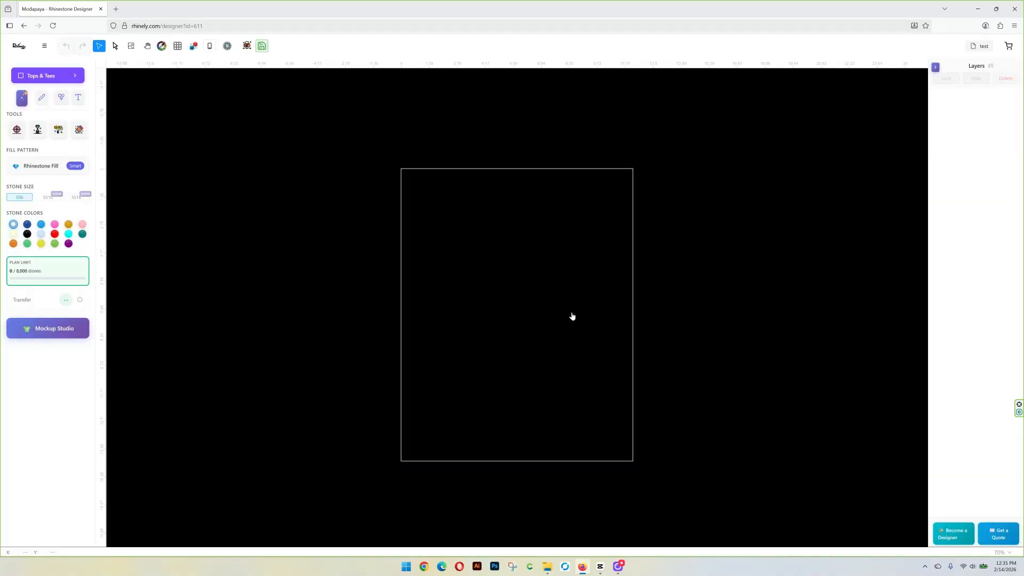